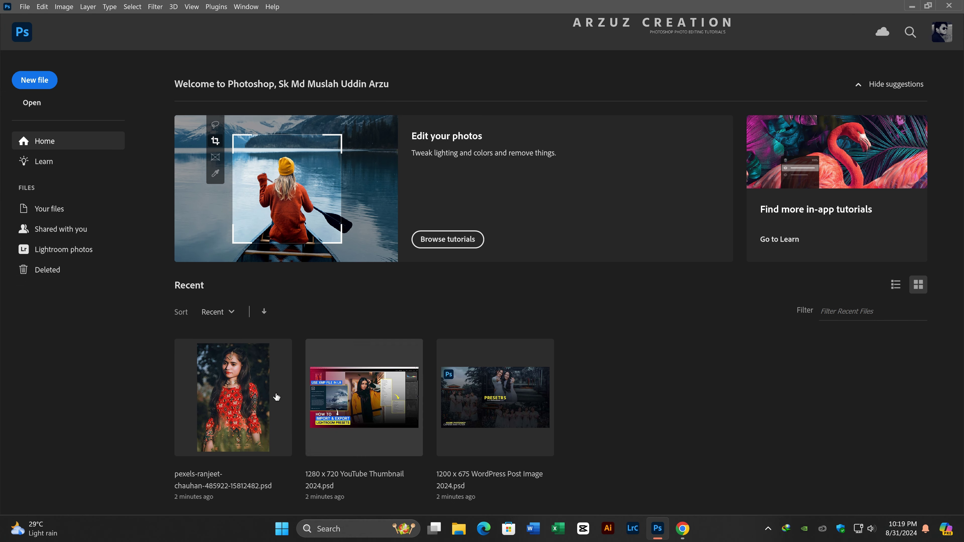
- Open the recent portrait pexels-ranjeet-chauhan-485922-15812482.psd from the Home screen
click(241, 399)
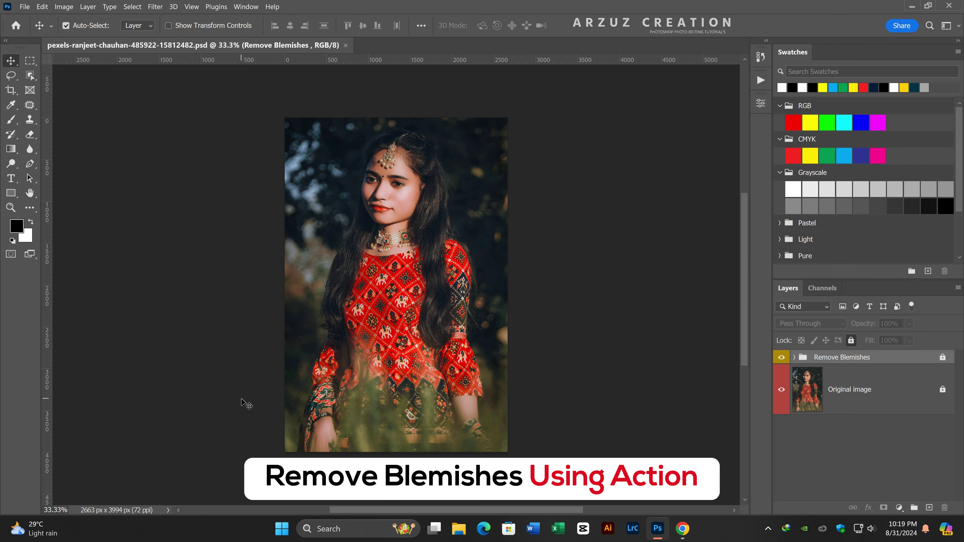
- Toggle the Remove Blemishes group on and off to compare, zooming the portrait to 100%
click(782, 358)
click(783, 358)
click(783, 358)
key(ctrl+plus)
key(ctrl+plus)
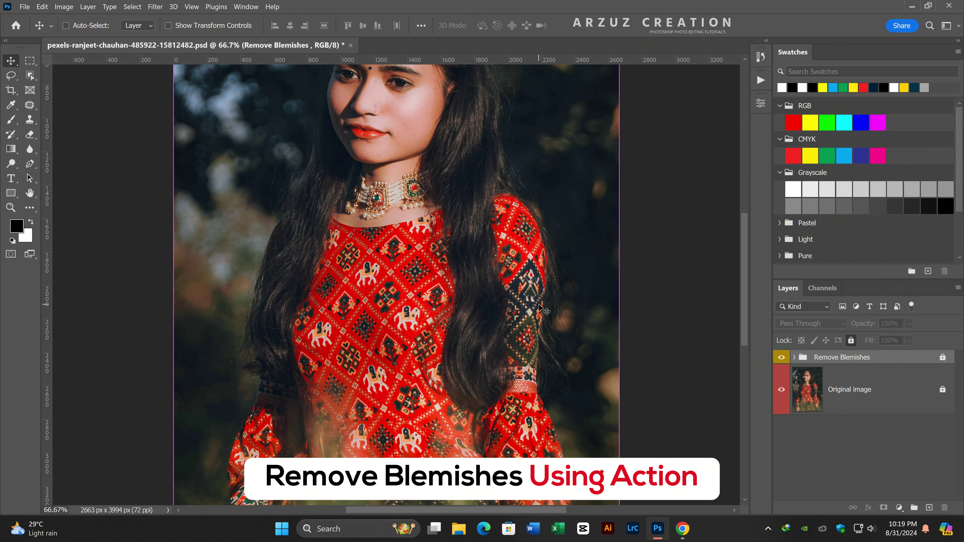
key(ctrl+plus)
key(ctrl)
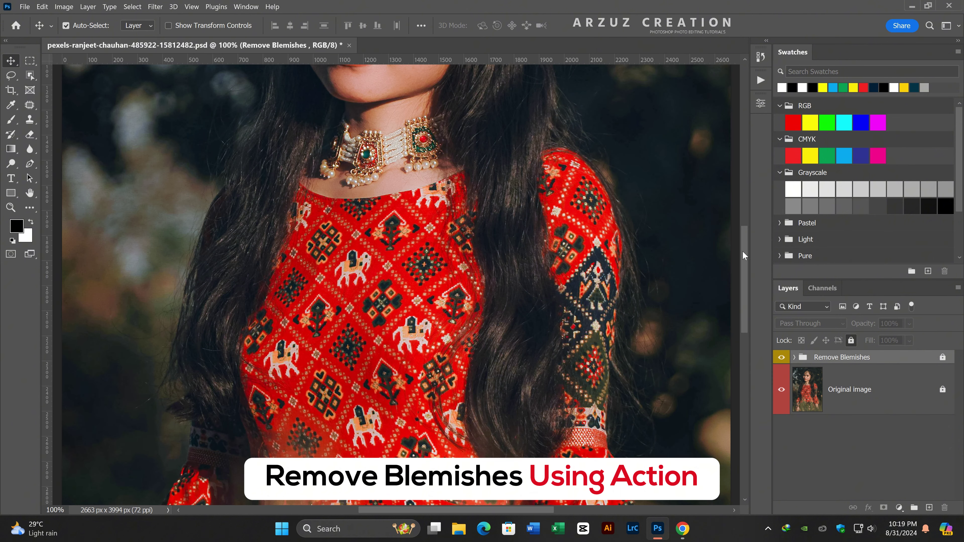
drag(744, 255, 744, 197)
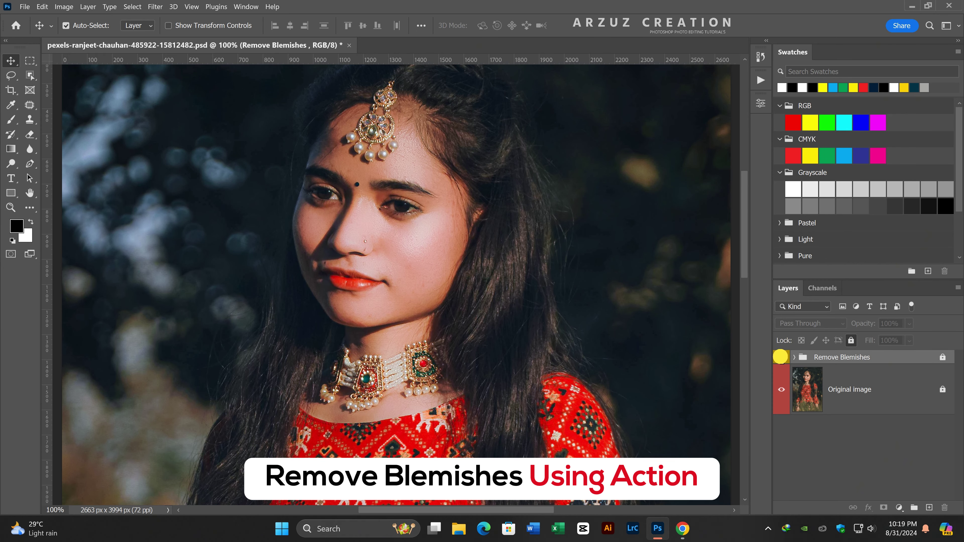
- Recheck the smoothed skin, then delete the Remove Blemishes group
click(781, 358)
click(781, 358)
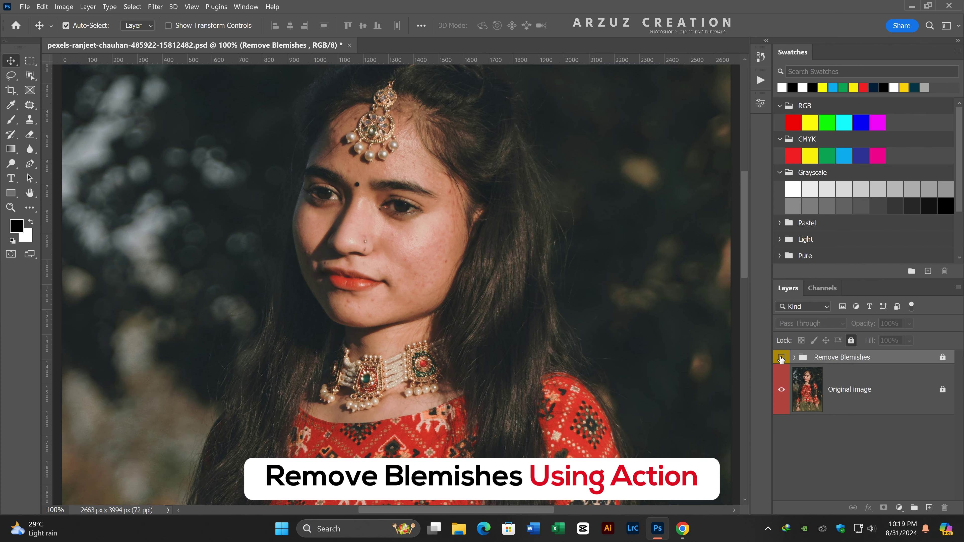
click(781, 358)
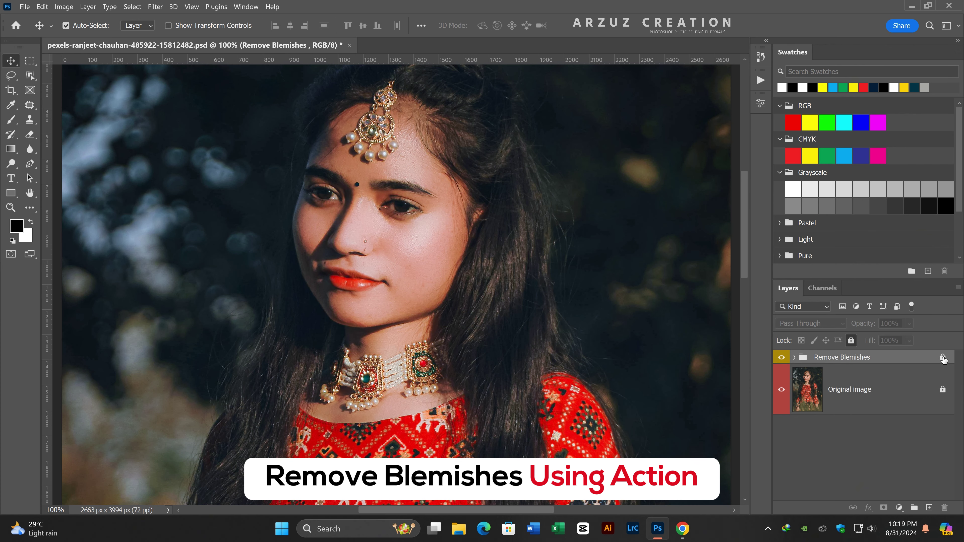
drag(939, 358, 945, 508)
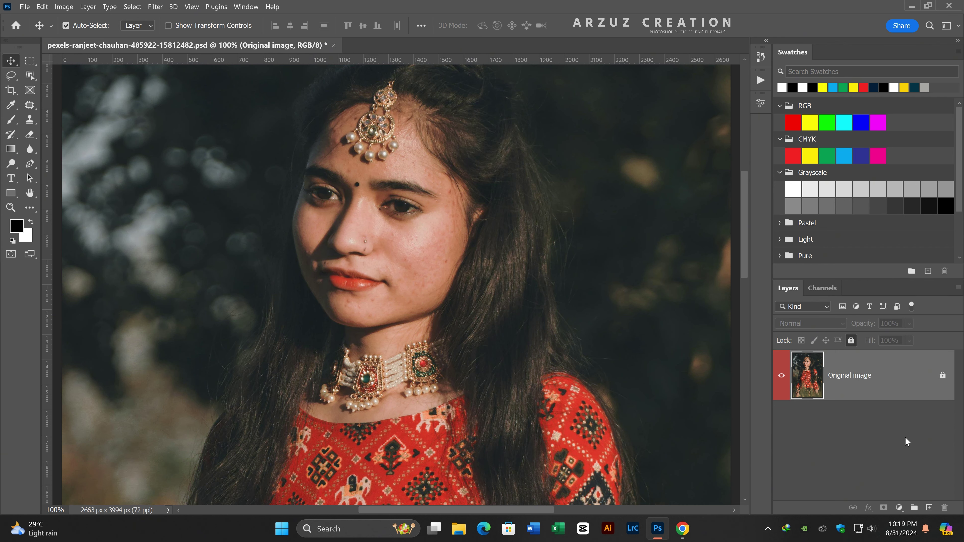
- Duplicate Original image, unlock the copy and rename it 'Action Apply - Remove Blemishes'
drag(911, 397, 929, 508)
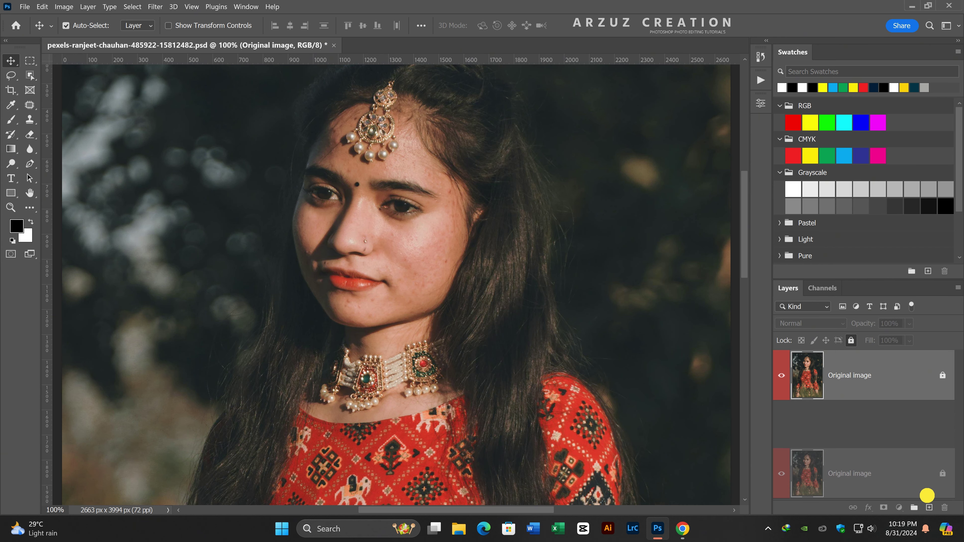
click(943, 377)
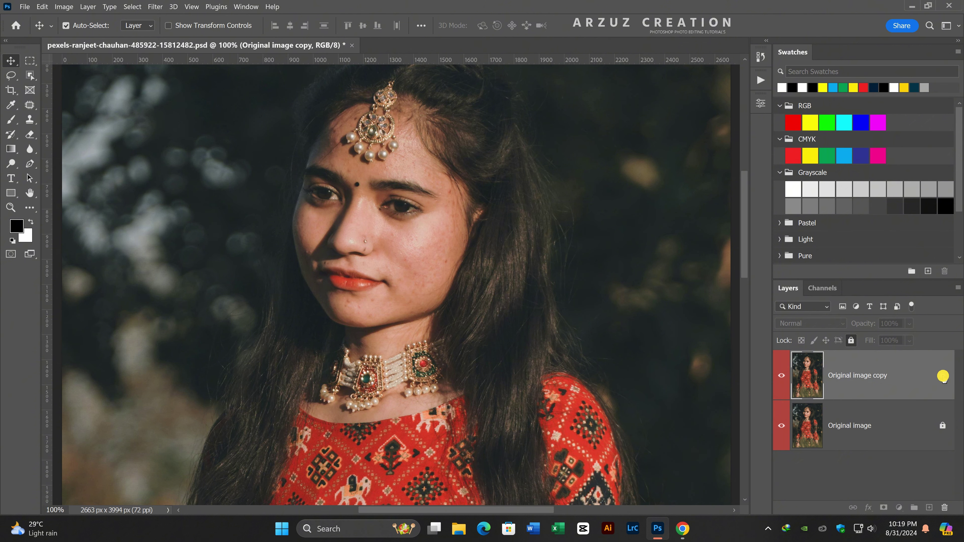
double_click(844, 376)
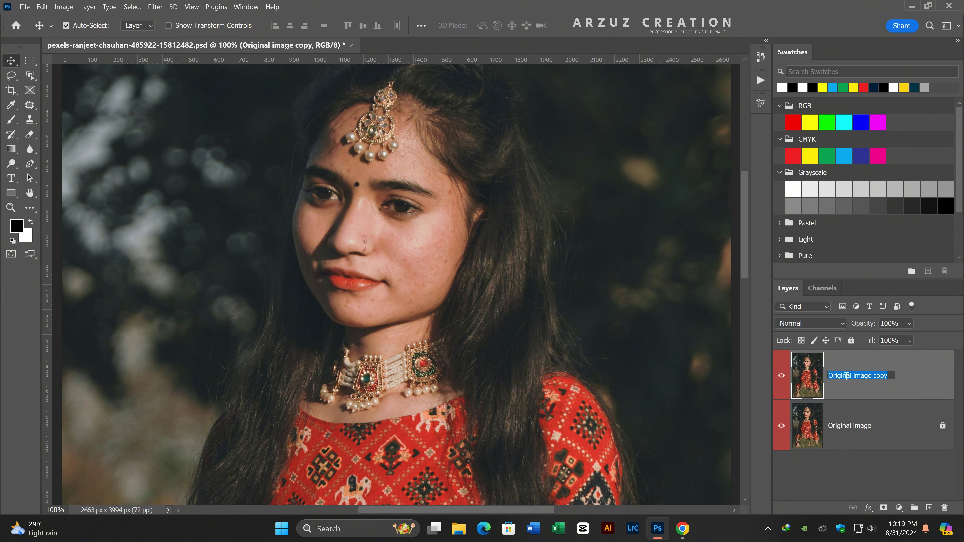
text(Action)
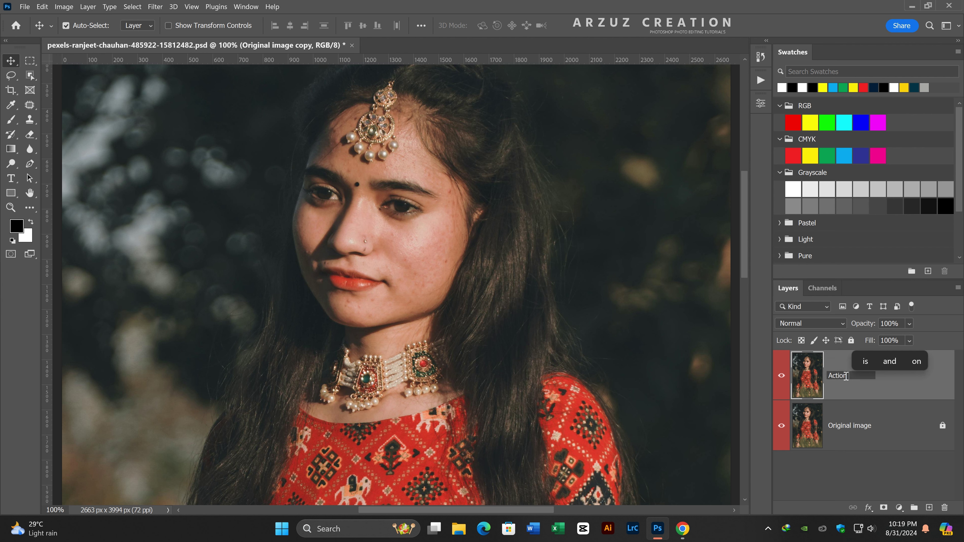
text( Apply )
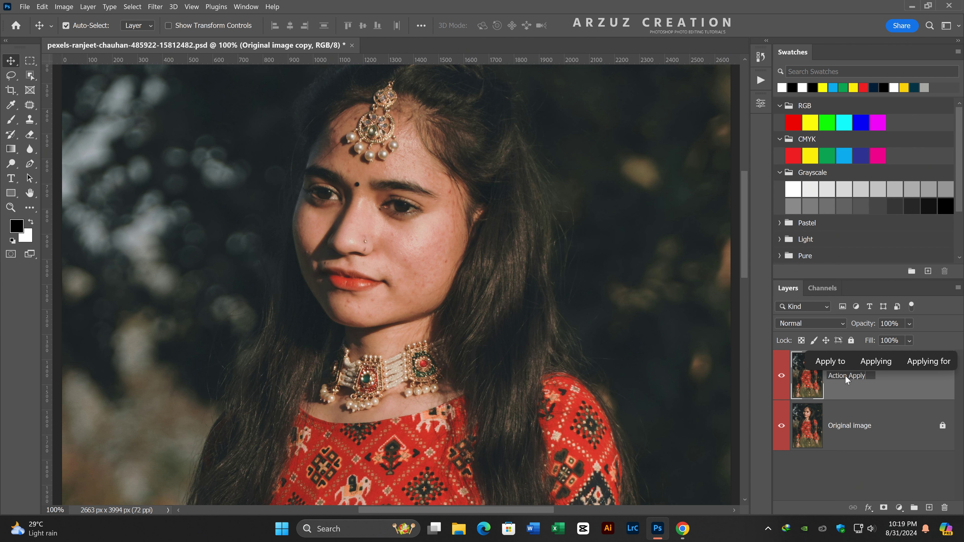
text(- Re)
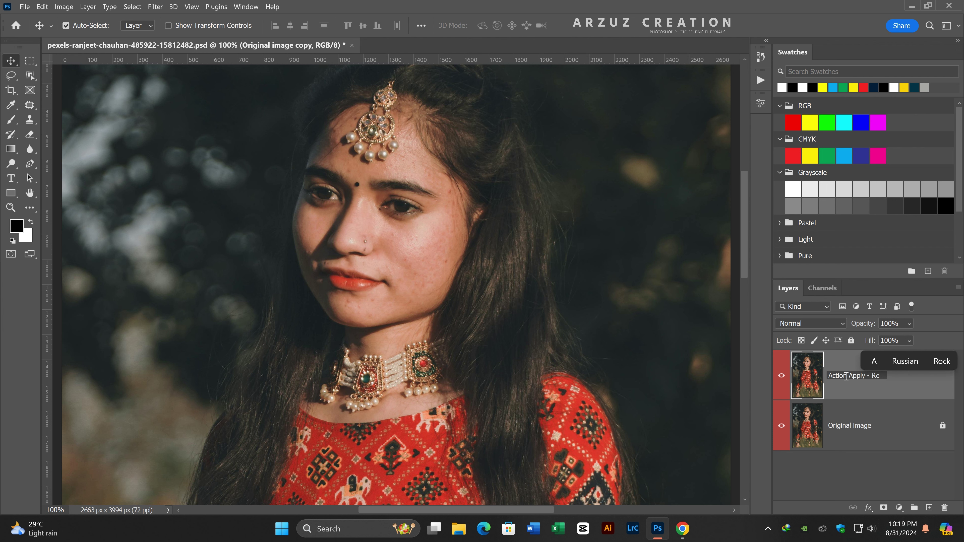
text(move Ble)
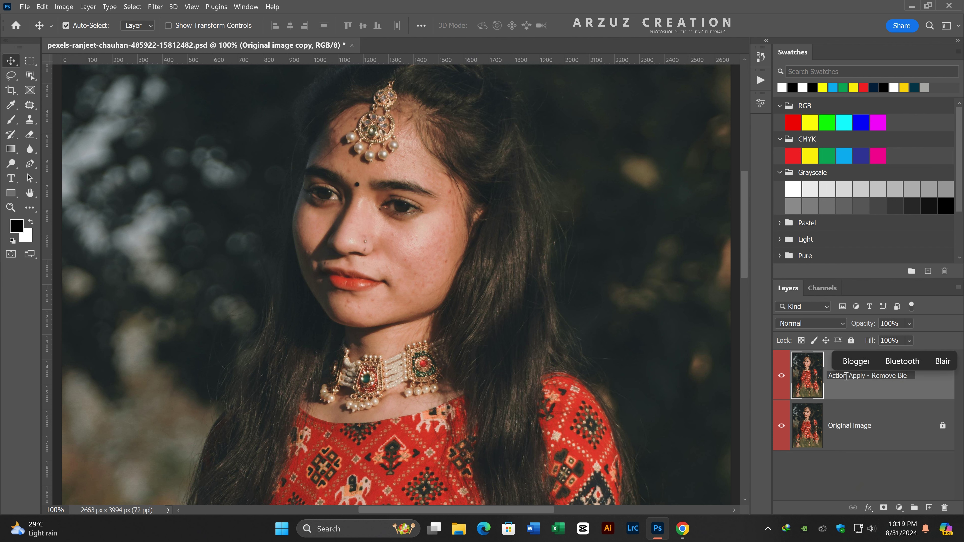
text(mishes)
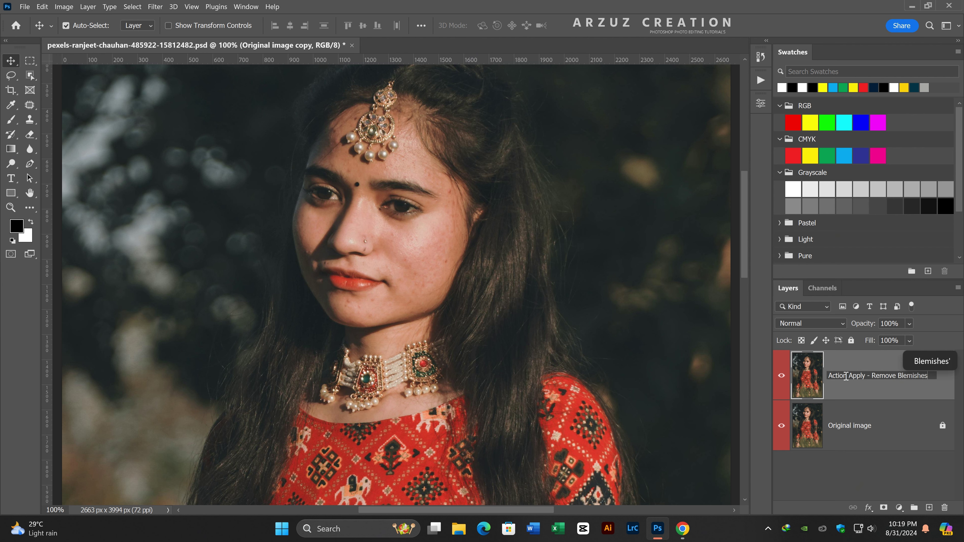
click(810, 385)
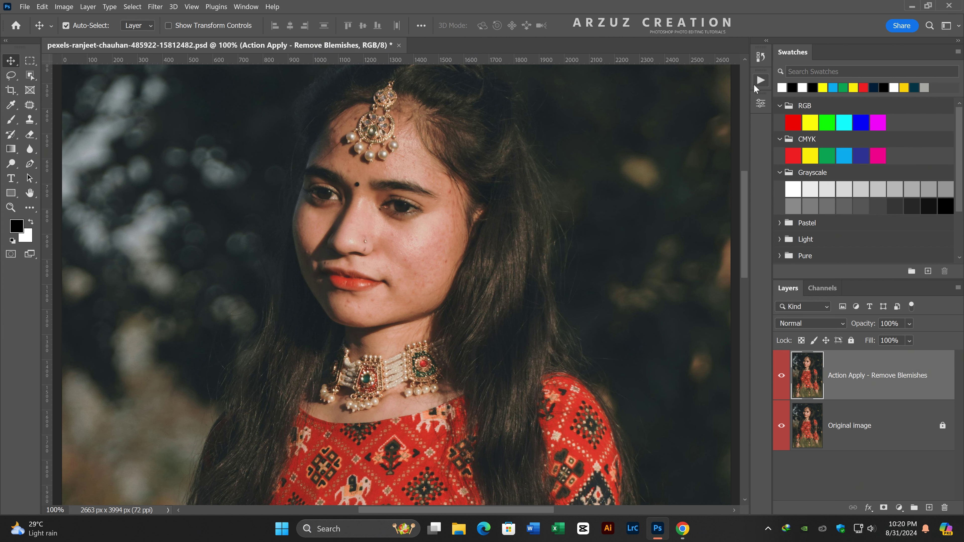
- Load Auto Remove Blemishes 2024.atn into the Actions panel and select its Remove Blemishes action
click(757, 84)
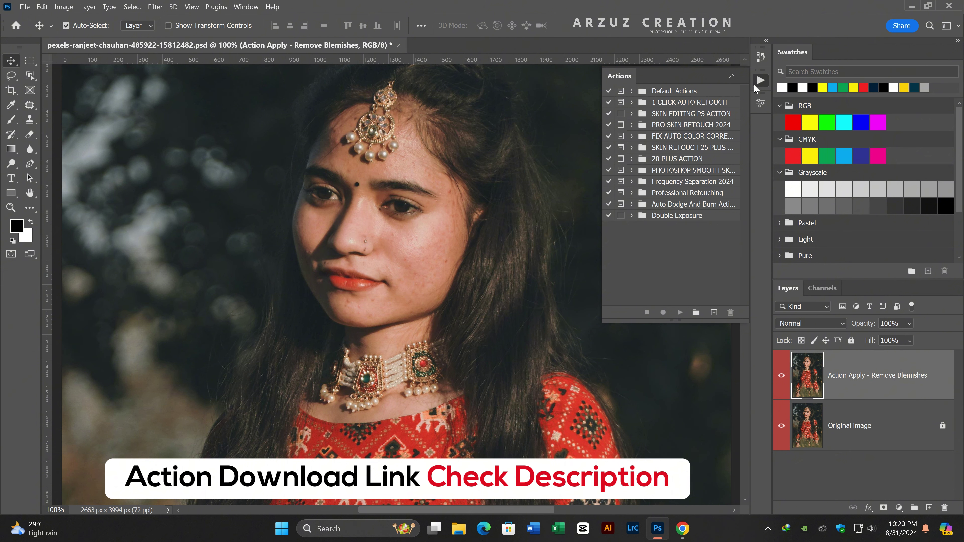
click(745, 77)
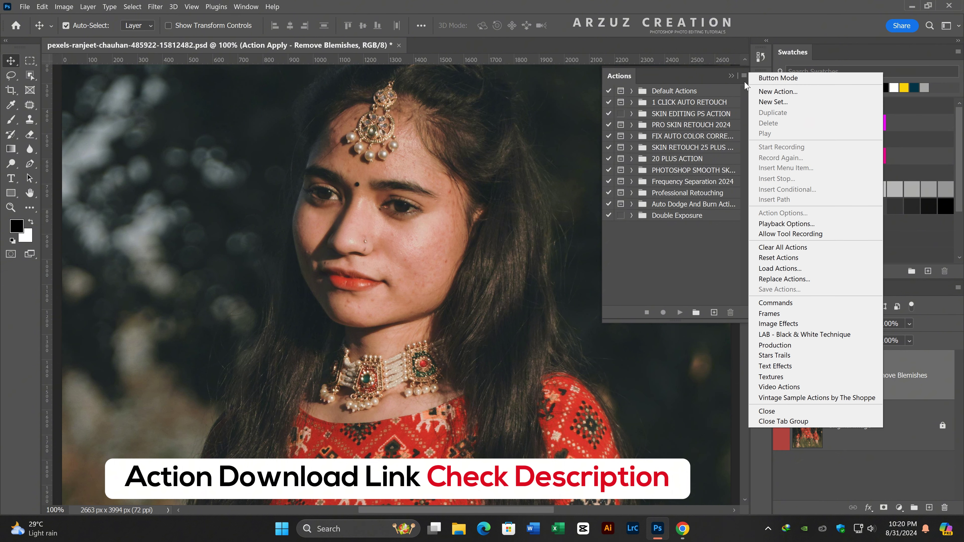
click(807, 268)
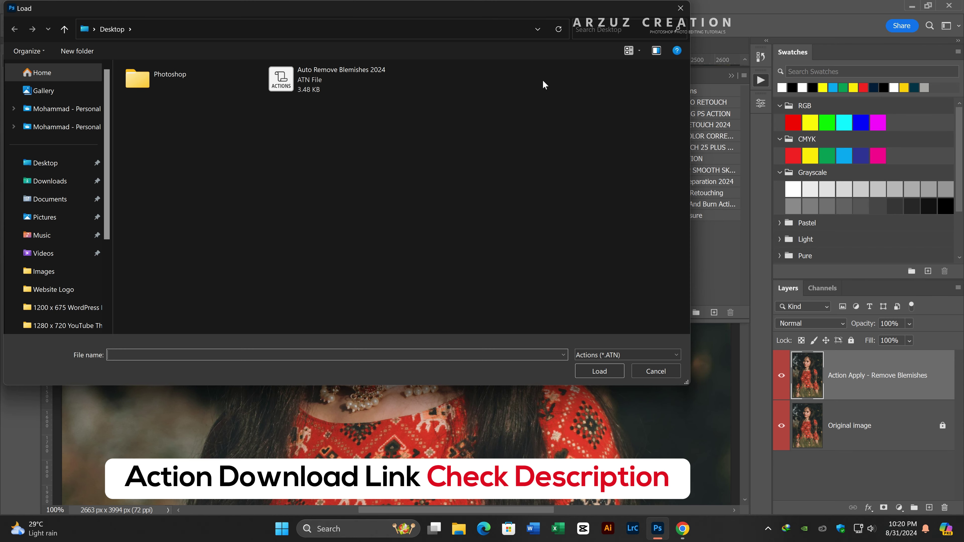
click(386, 79)
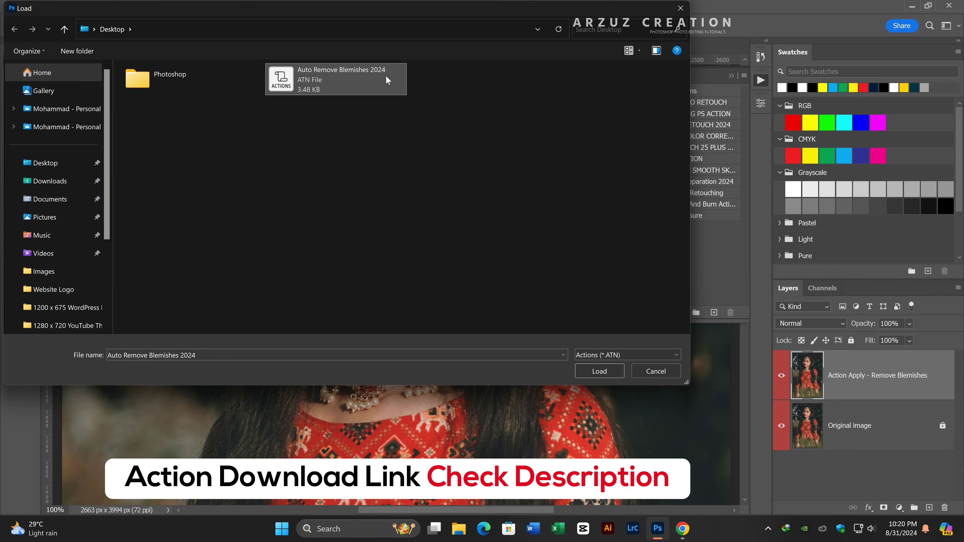
click(607, 375)
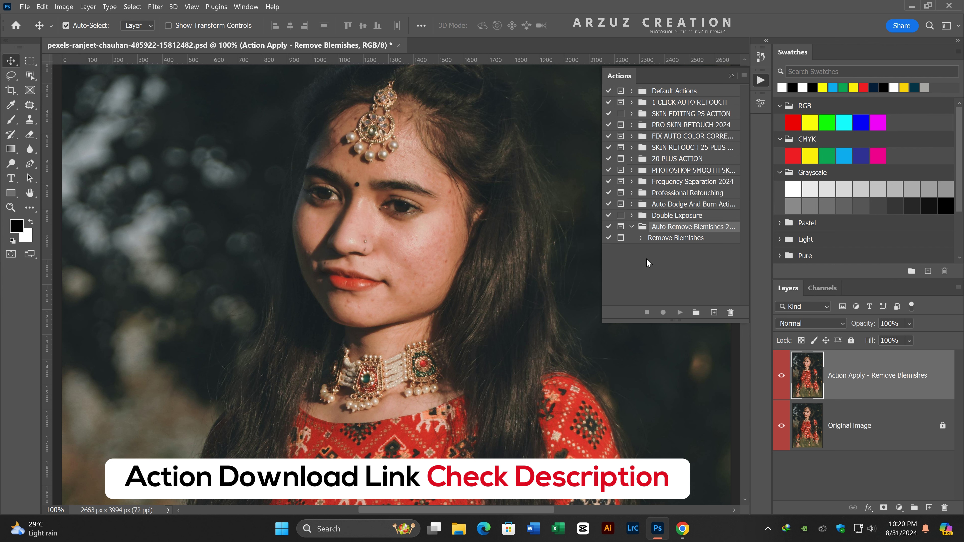
click(701, 240)
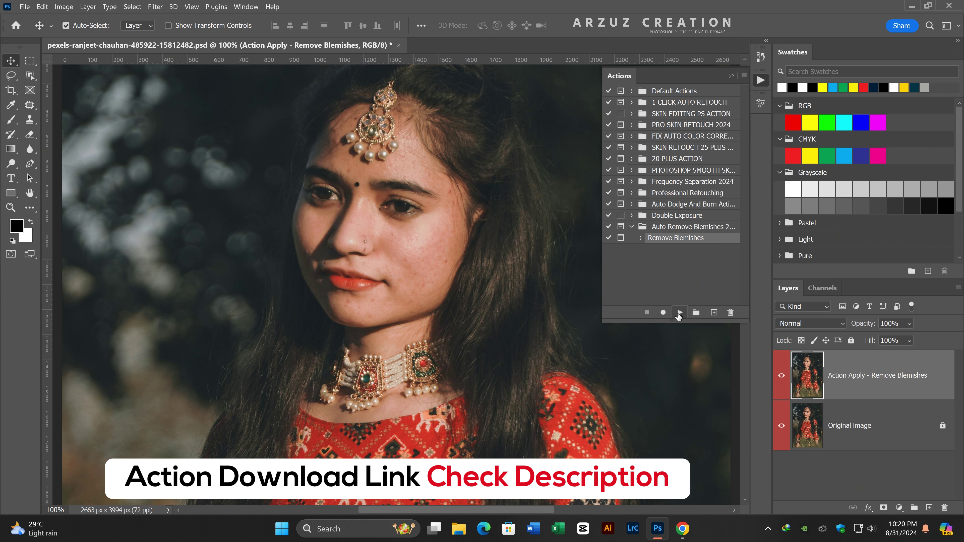
- Run Remove Blemishes, accepting the Surface Blur and High Pass dialogs and continuing past the message
click(678, 313)
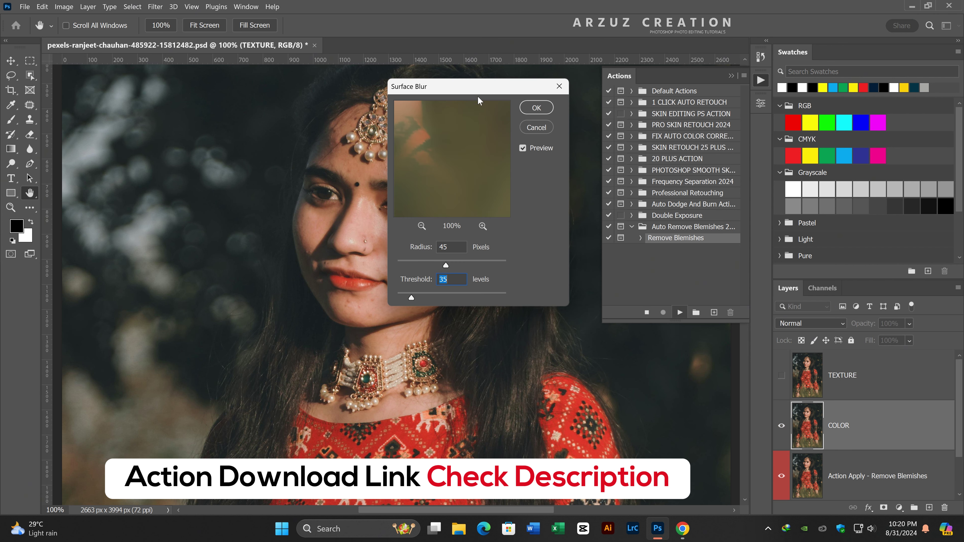
drag(477, 85, 159, 196)
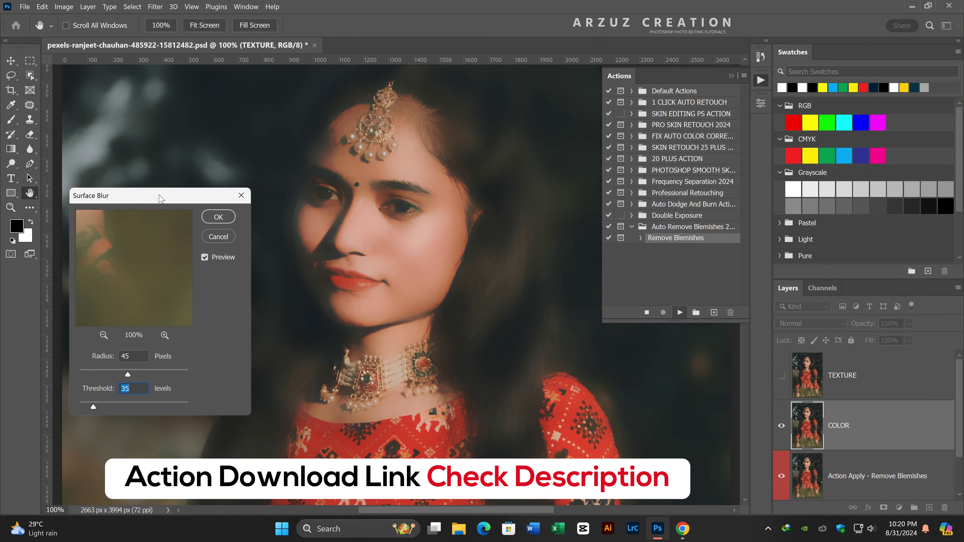
click(219, 217)
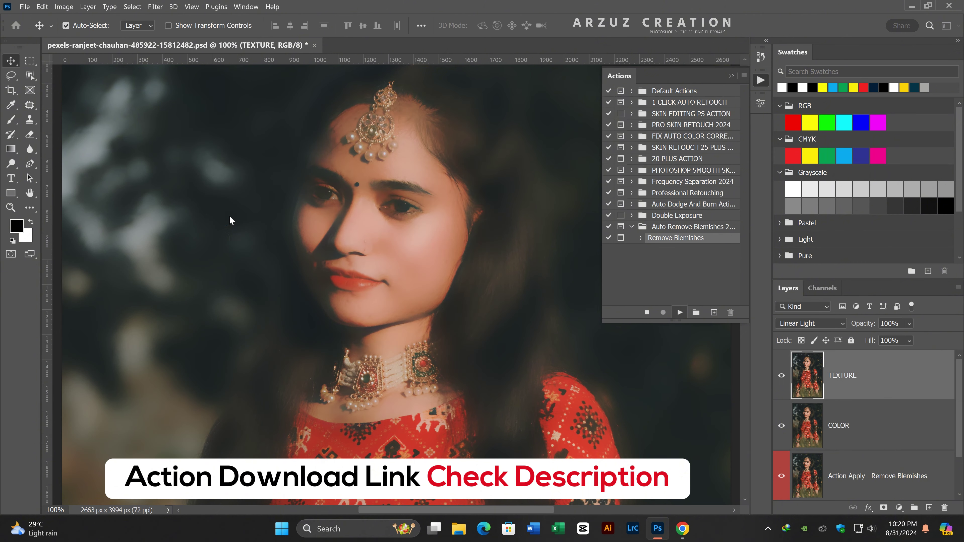
drag(482, 101, 171, 219)
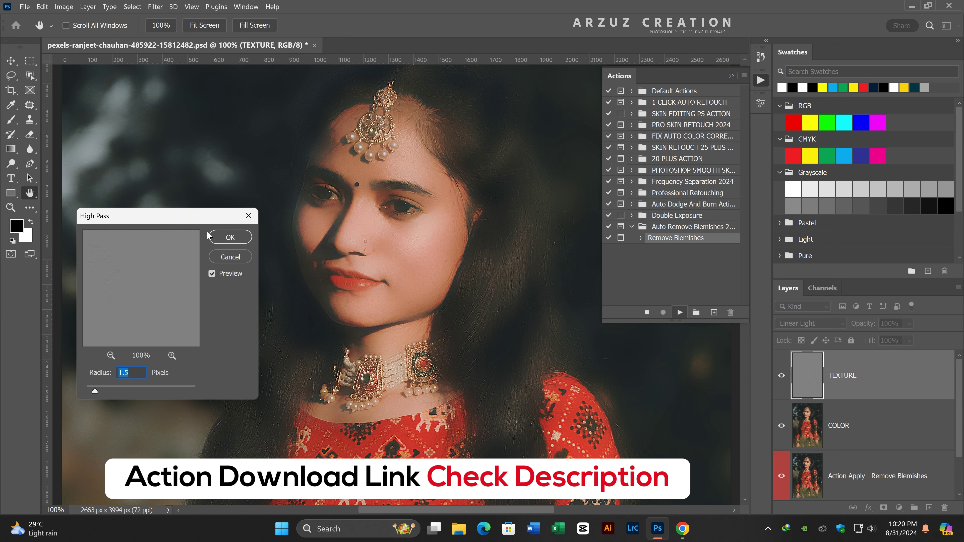
click(247, 242)
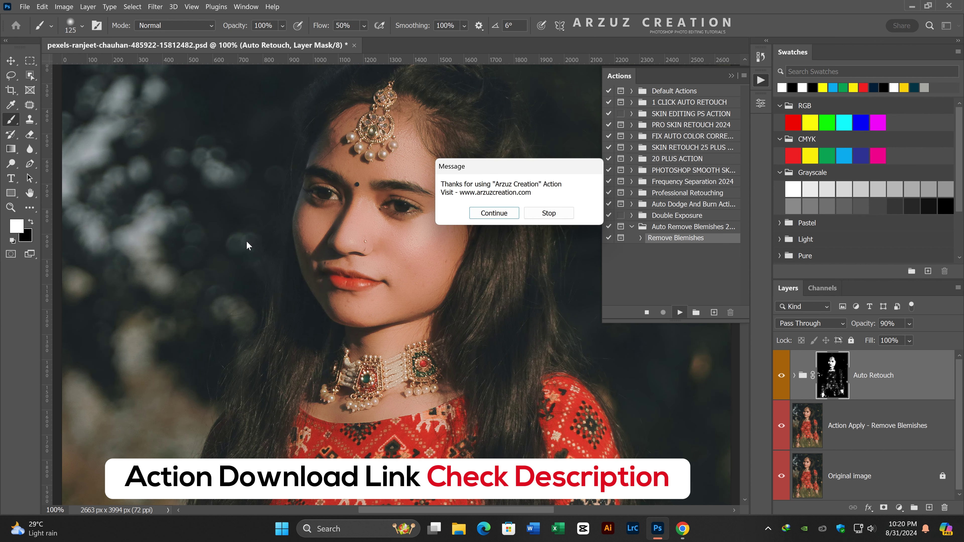
drag(511, 167, 155, 289)
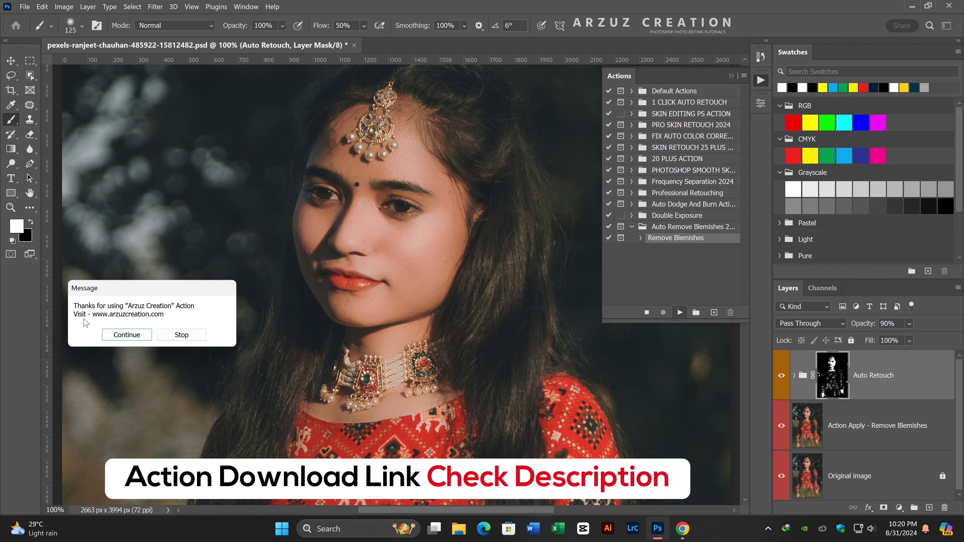
click(135, 335)
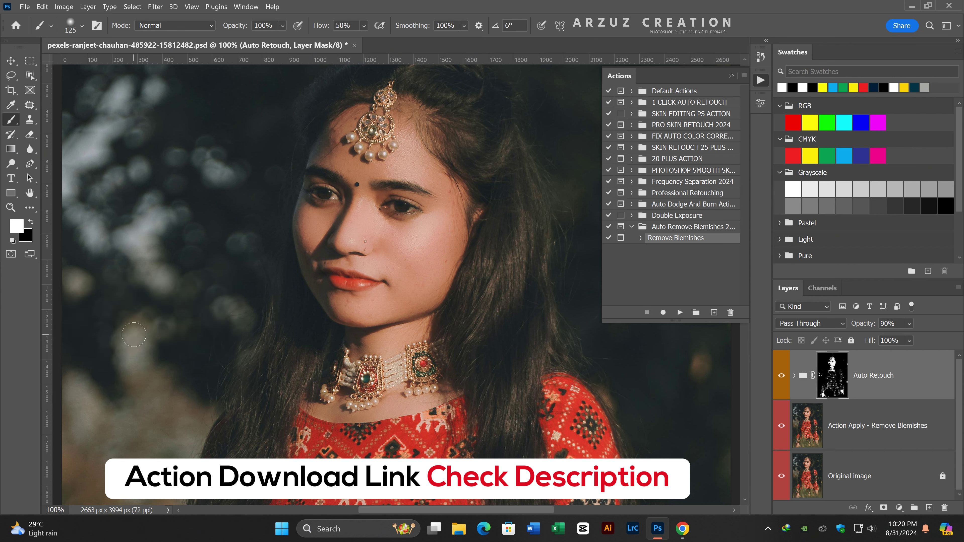
- Toggle the Auto Retouch group off and on to compare before and after
click(782, 377)
click(782, 377)
click(782, 377)
- Add a new top layer named 'Screenshot image' and stamp all visible layers into it
click(929, 508)
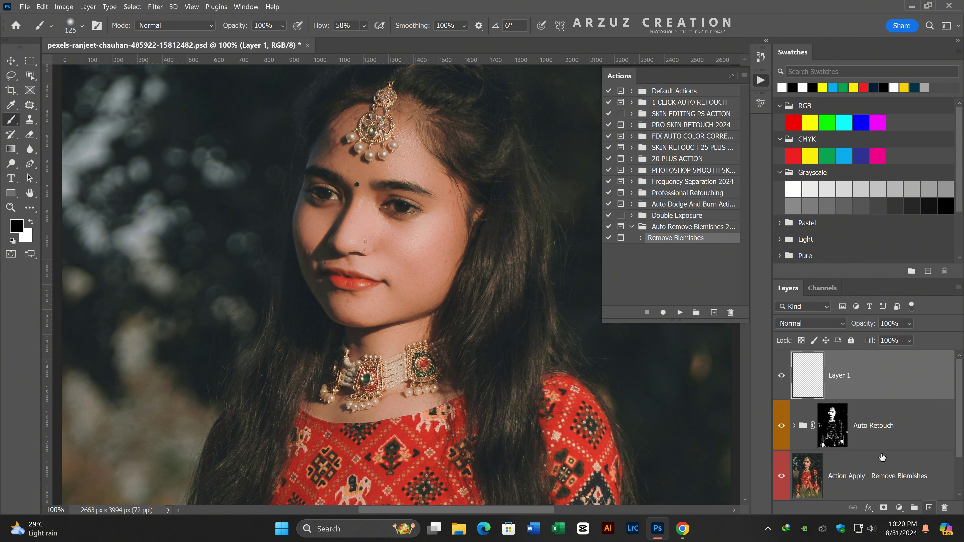
double_click(842, 376)
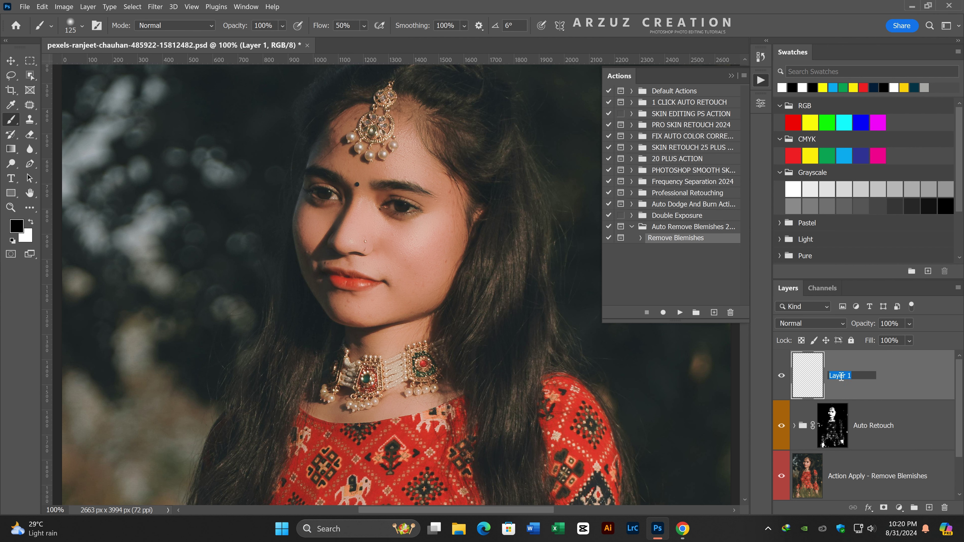
text(Scre)
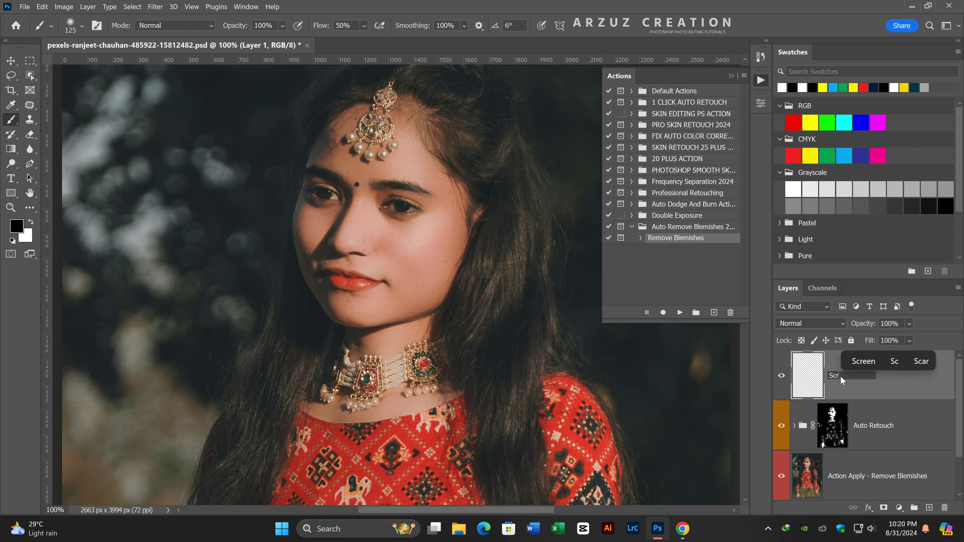
text(enshot)
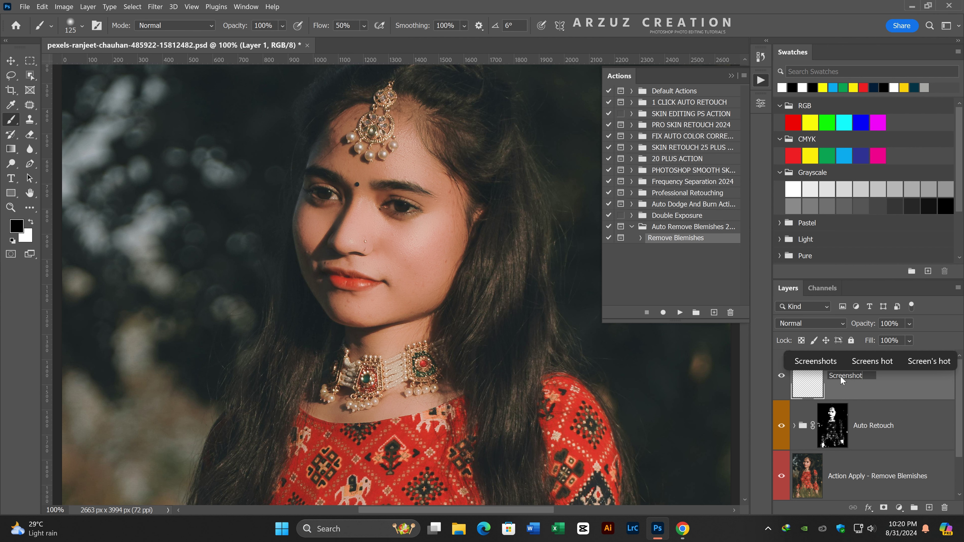
text( image)
key(Return)
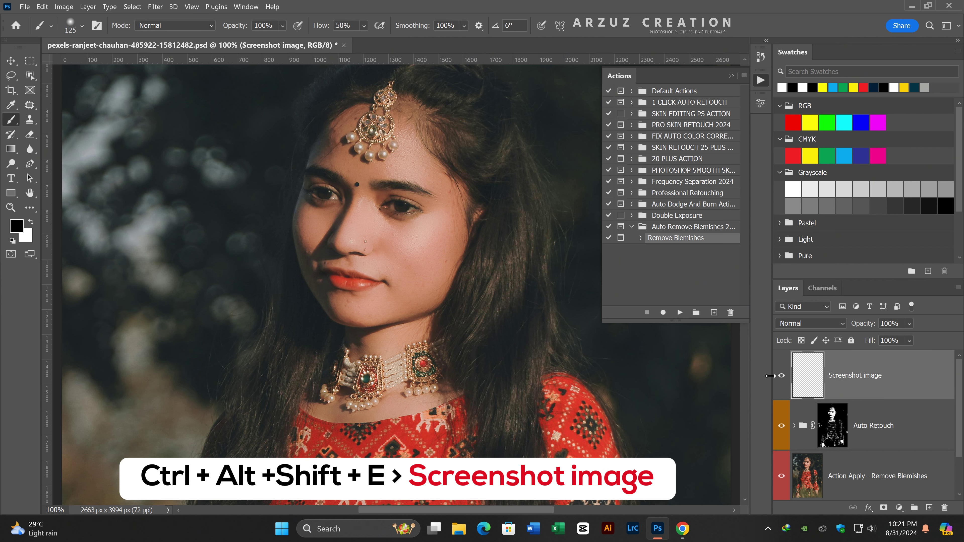
key(v)
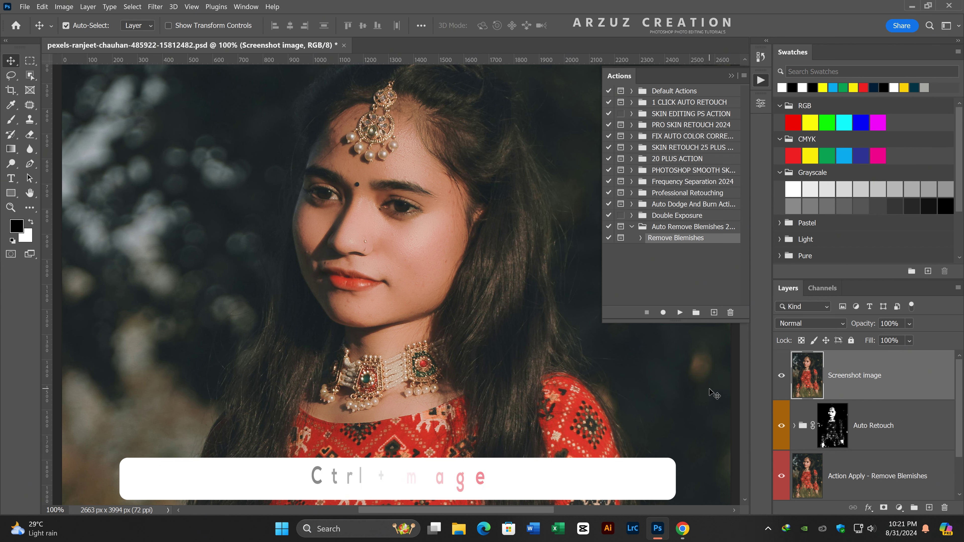
key(ctrl+shift+alt+e)
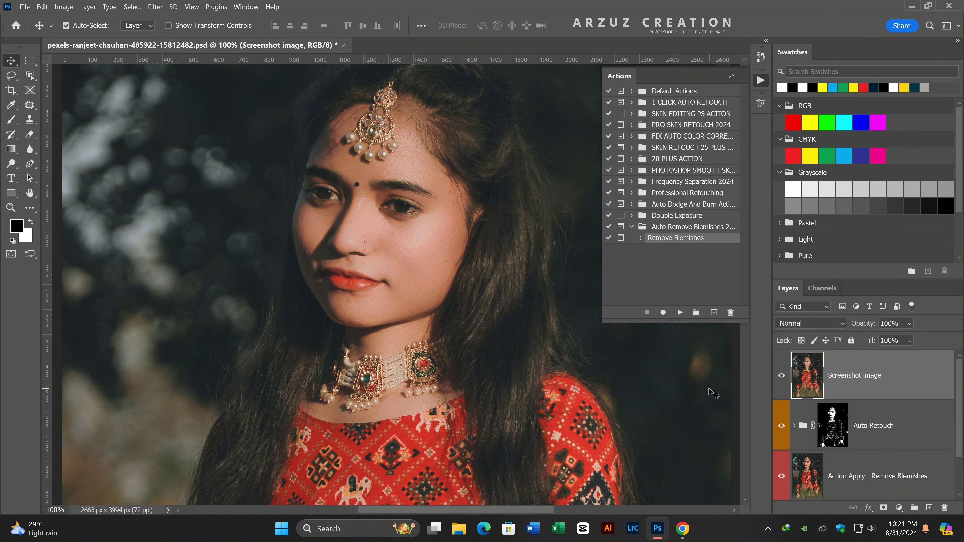
- Switch to the Patch Tool and zoom in on the face
click(761, 84)
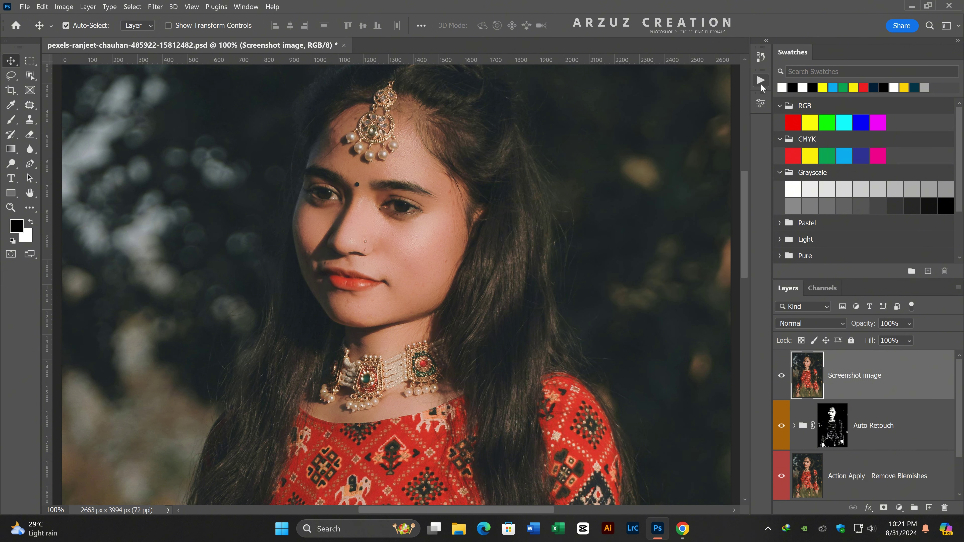
click(31, 105)
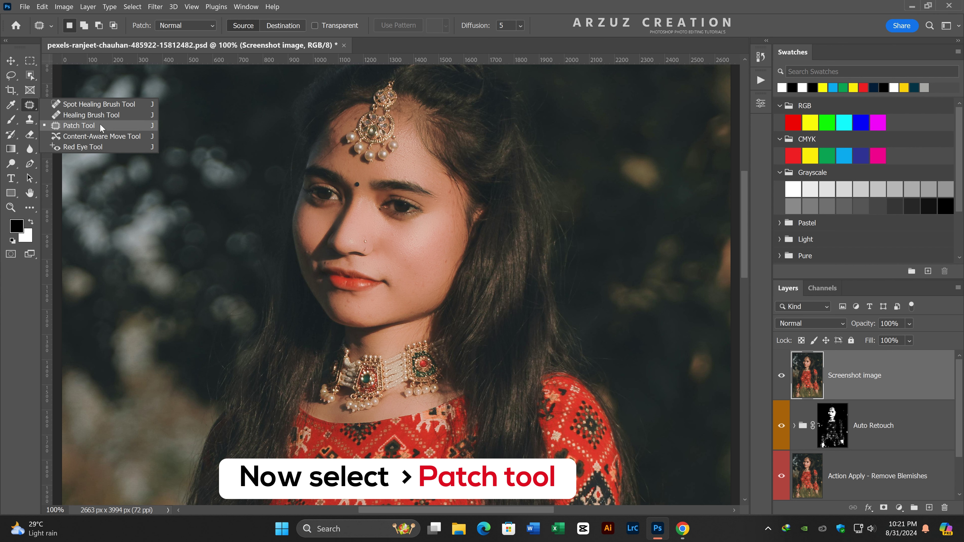
click(141, 129)
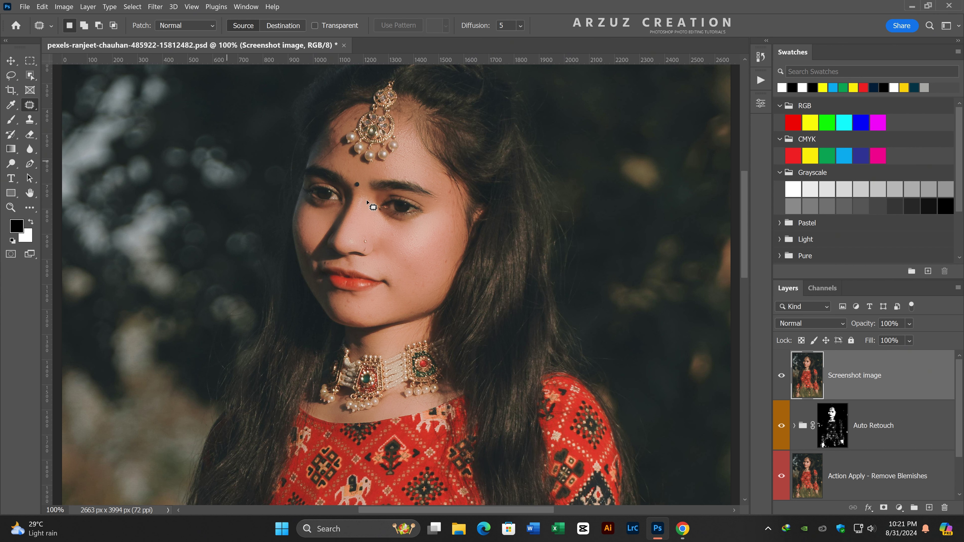
scroll(432, 253, up, 1)
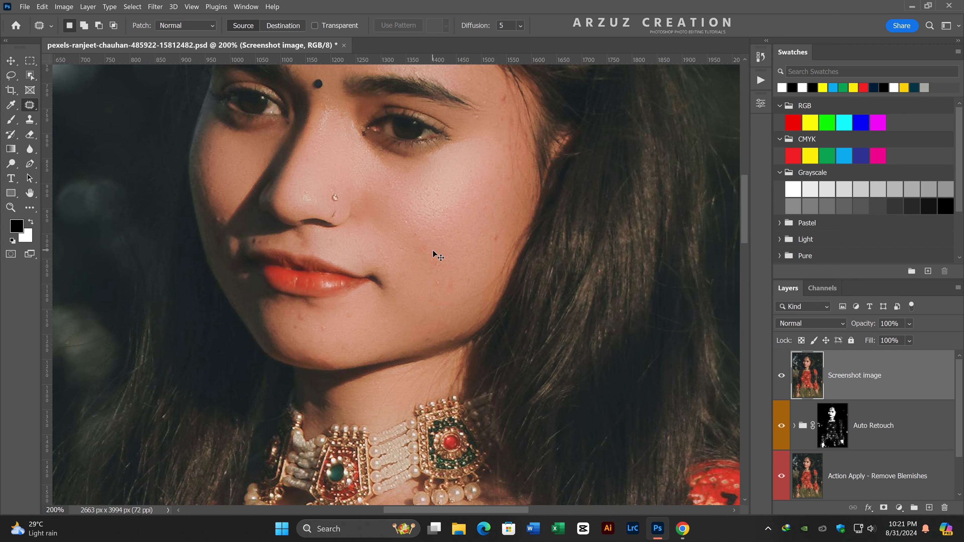
scroll(433, 254, up, 1)
scroll(433, 253, down, 1)
drag(743, 232, 743, 213)
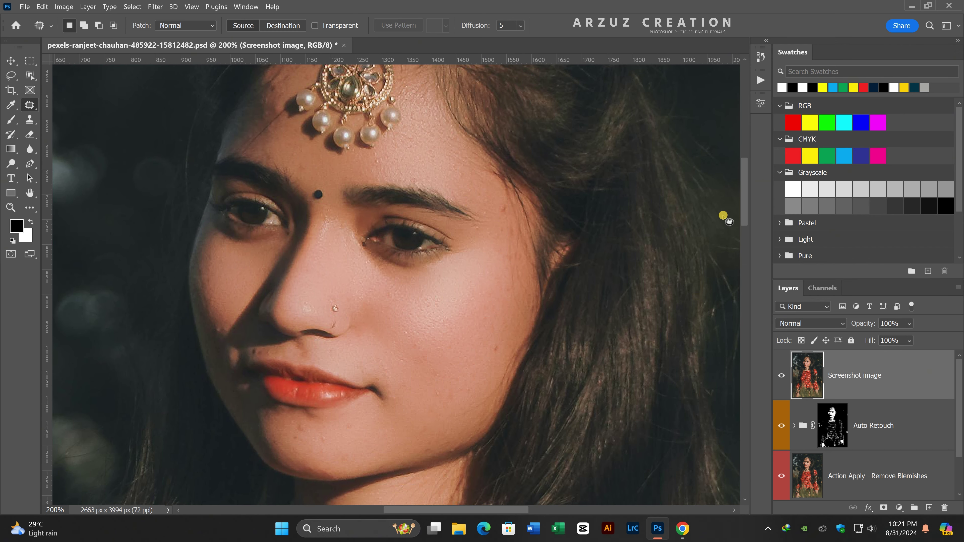
- Patch the blemishes on the cheek and nose with nearby clean skin
mouse_move(437, 398)
mouse_down()
mouse_move(441, 386)
mouse_move(419, 371)
mouse_move(420, 354)
mouse_move(449, 294)
mouse_move(442, 323)
mouse_up()
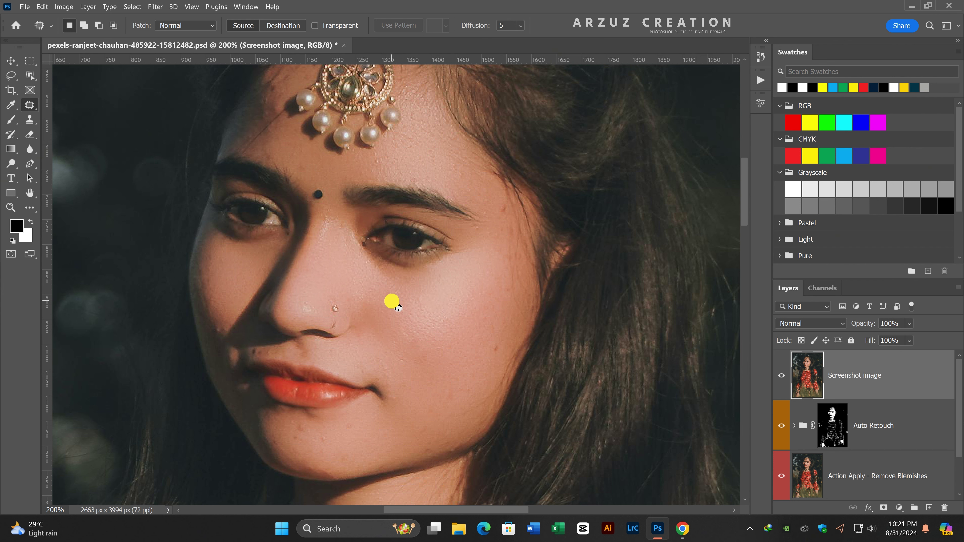
mouse_move(386, 288)
mouse_down()
mouse_move(398, 304)
mouse_move(381, 325)
mouse_move(388, 332)
mouse_move(330, 326)
mouse_move(338, 329)
mouse_up()
key(ctrl+d)
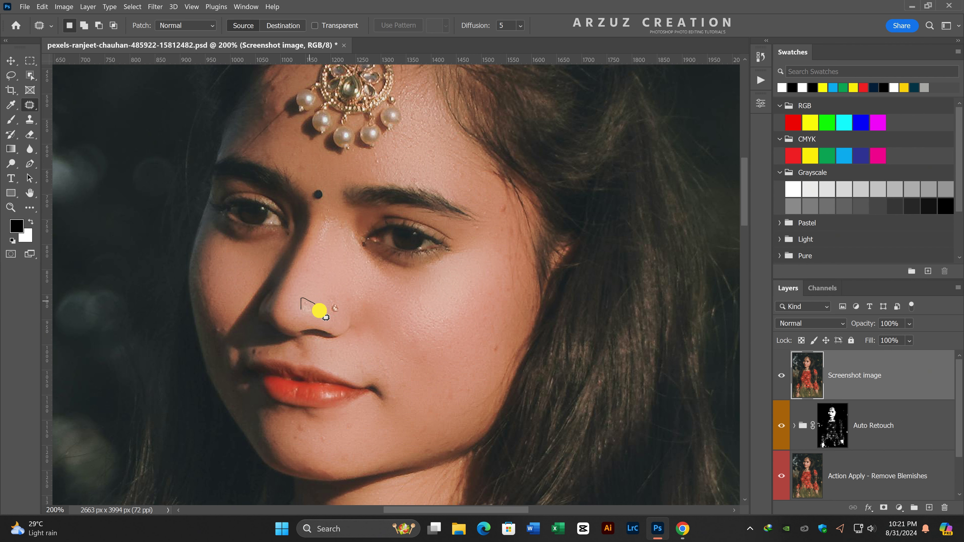
drag(306, 314, 304, 309)
drag(311, 308, 315, 293)
mouse_move(493, 348)
mouse_down()
mouse_move(499, 354)
mouse_move(484, 349)
mouse_move(499, 308)
mouse_up()
mouse_move(453, 370)
mouse_down()
mouse_move(471, 380)
mouse_move(464, 393)
mouse_move(478, 351)
mouse_up()
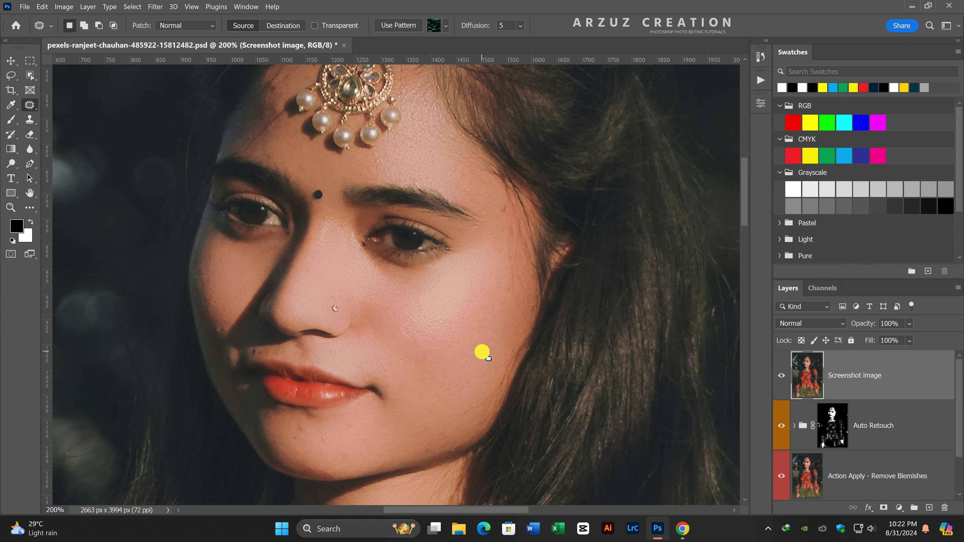
- Patch the blemishes near the chin and along the lower chin
mouse_move(432, 447)
mouse_down()
mouse_move(418, 456)
mouse_move(435, 452)
mouse_move(411, 437)
mouse_move(442, 421)
mouse_move(440, 454)
mouse_move(431, 441)
mouse_move(446, 433)
mouse_move(445, 459)
mouse_move(452, 428)
mouse_move(430, 431)
mouse_move(485, 441)
mouse_move(438, 466)
mouse_move(419, 435)
mouse_up()
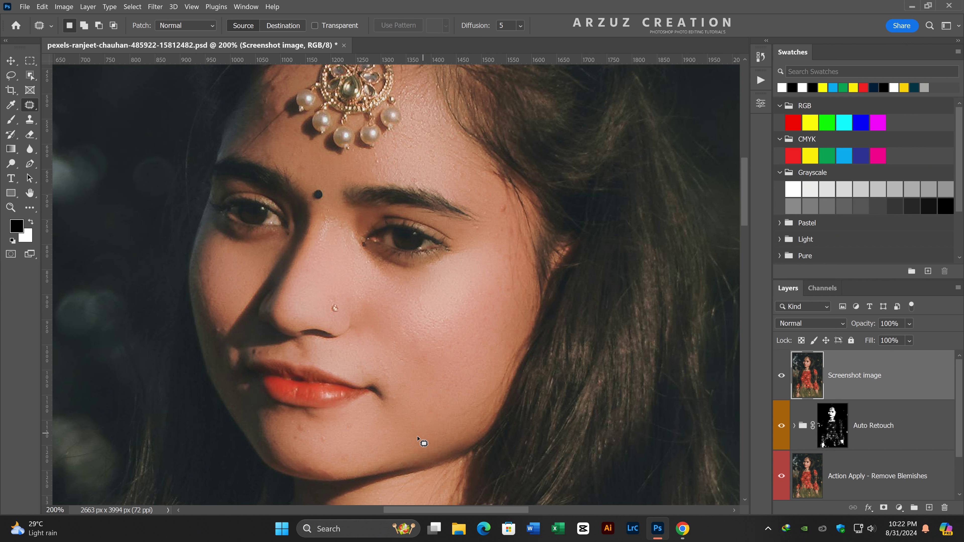
mouse_move(334, 477)
mouse_down()
mouse_move(312, 463)
mouse_move(329, 468)
mouse_up()
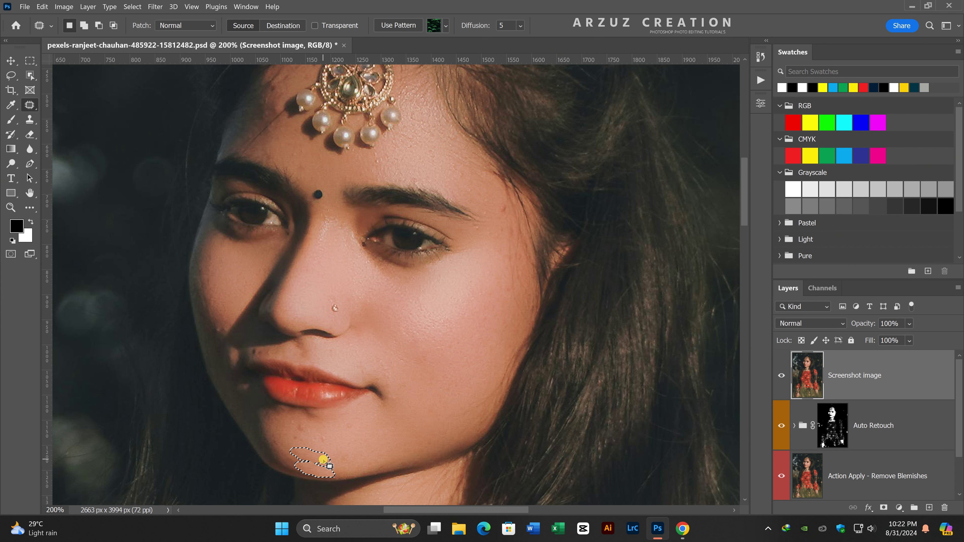
click(345, 459)
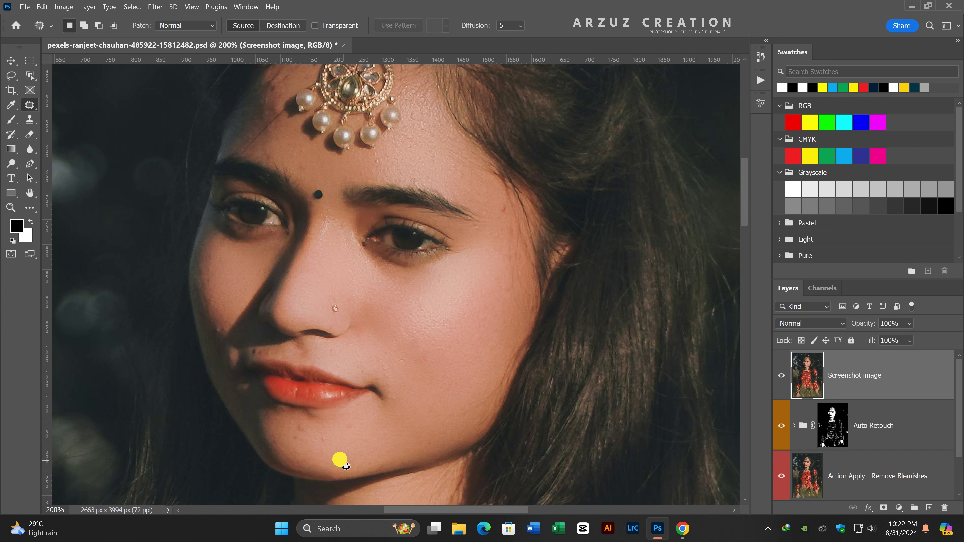
mouse_move(346, 452)
mouse_down()
mouse_move(353, 458)
mouse_move(300, 456)
mouse_move(281, 439)
mouse_move(293, 438)
mouse_up()
mouse_move(290, 419)
mouse_down()
mouse_move(330, 443)
mouse_move(318, 440)
mouse_move(349, 437)
mouse_move(345, 448)
mouse_up()
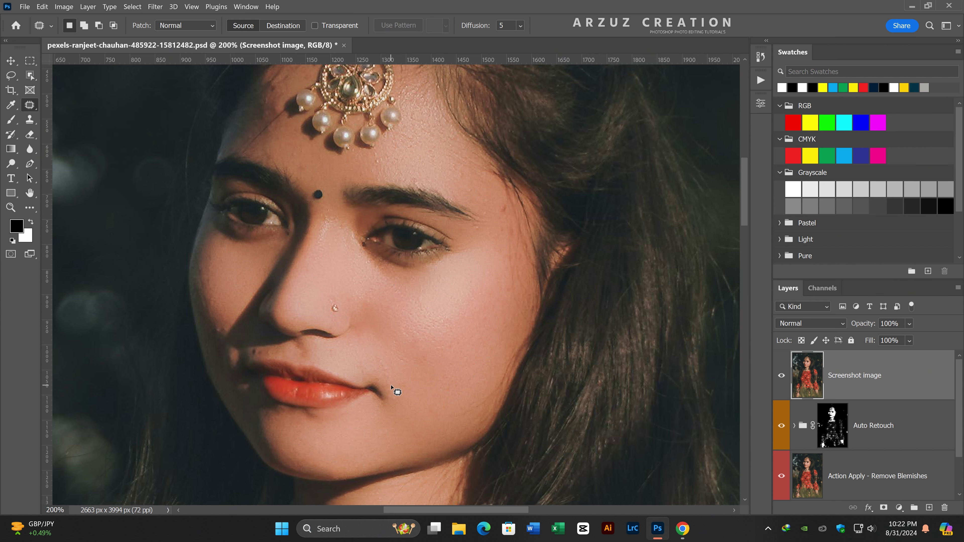
- Patch the spots around the lip corner and one more on the cheek
drag(399, 400, 396, 398)
click(380, 372)
mouse_move(386, 376)
mouse_down()
mouse_move(394, 375)
mouse_move(355, 356)
mouse_move(335, 358)
mouse_move(357, 354)
mouse_move(350, 346)
mouse_up()
click(408, 374)
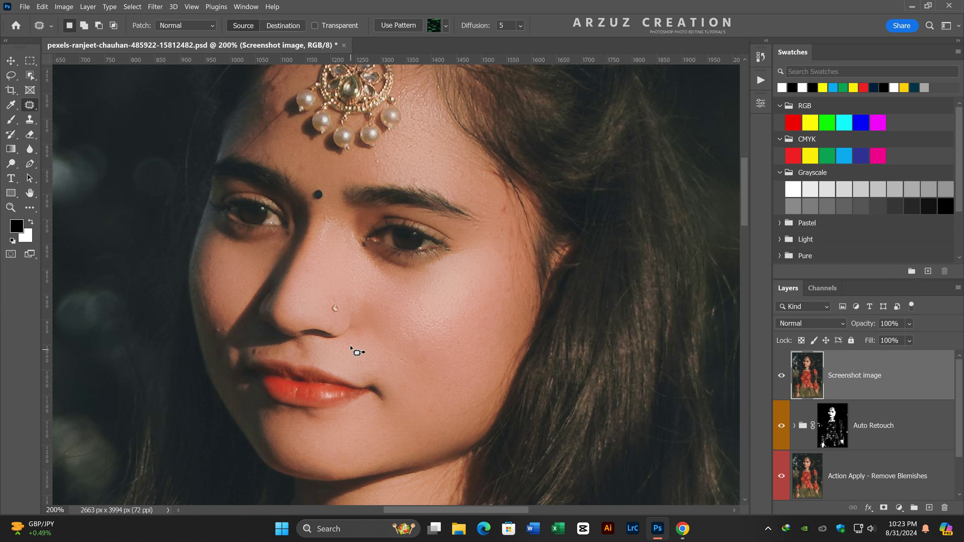
click(367, 354)
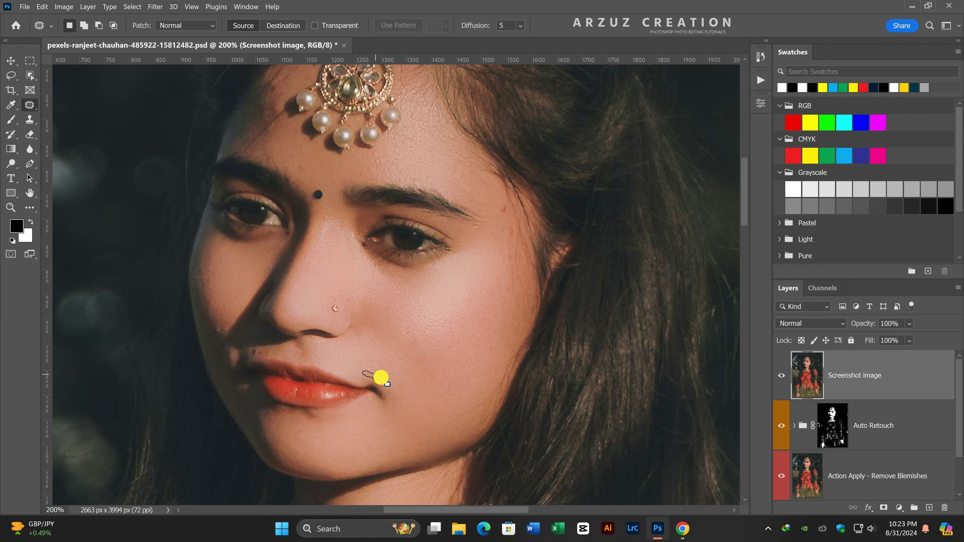
mouse_move(384, 391)
mouse_down()
mouse_move(374, 377)
mouse_move(412, 371)
mouse_move(405, 381)
mouse_move(433, 392)
mouse_up()
click(418, 391)
mouse_move(507, 249)
mouse_down()
mouse_move(492, 243)
mouse_move(501, 235)
mouse_move(475, 246)
mouse_move(502, 229)
mouse_move(485, 230)
mouse_move(502, 211)
mouse_up()
key(ctrl+d)
key(ctrl+d)
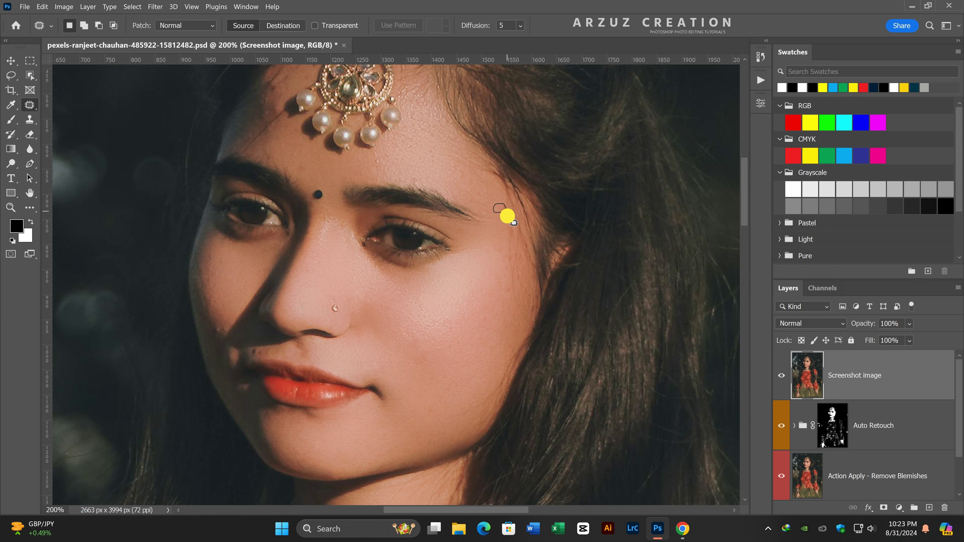
key(ctrl+d)
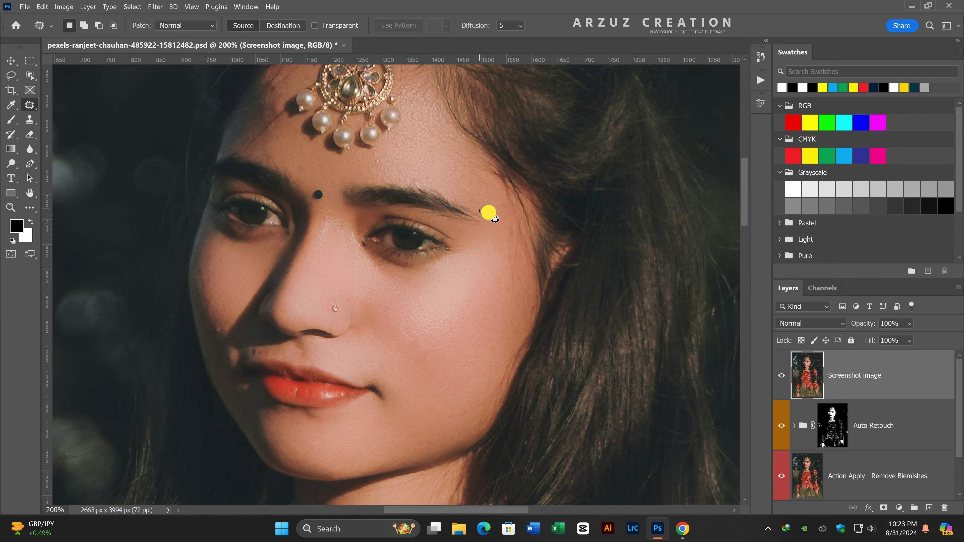
- Patch the blemishes beside the eyebrow and on the cheek
drag(489, 212, 507, 218)
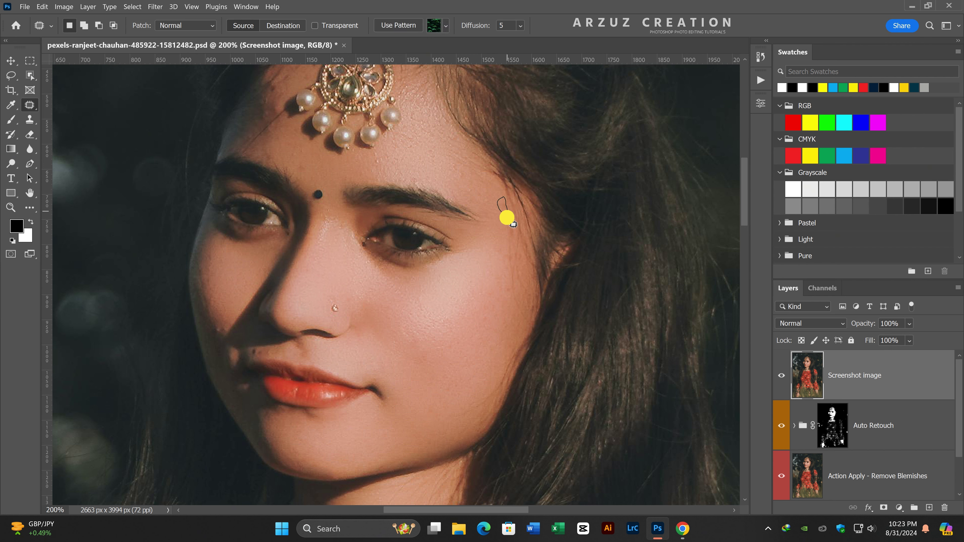
click(496, 229)
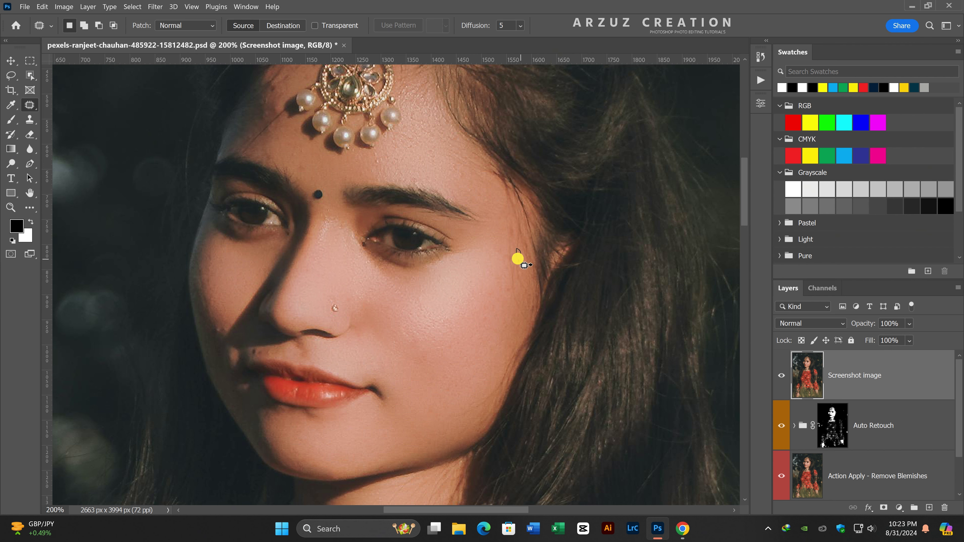
mouse_move(525, 267)
mouse_down()
mouse_move(502, 299)
mouse_move(490, 283)
mouse_up()
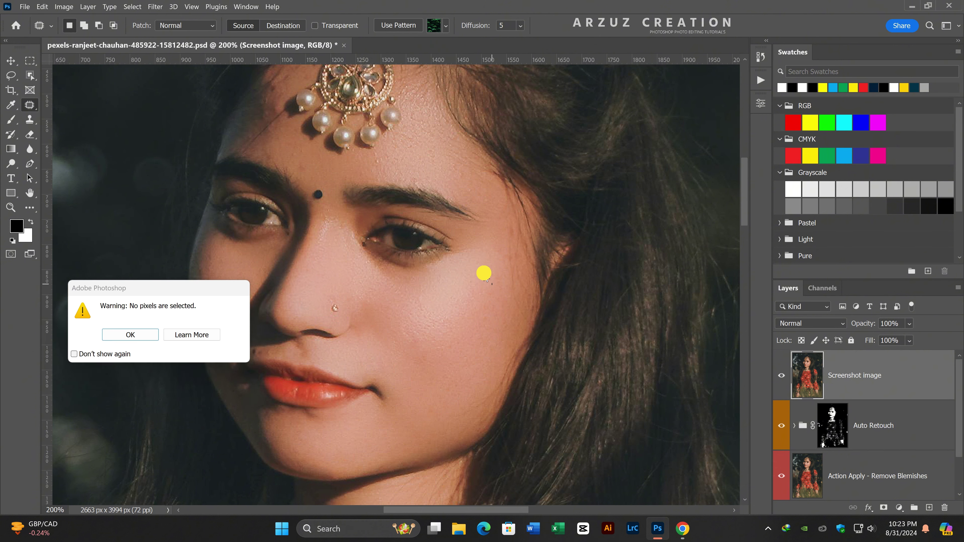
click(111, 339)
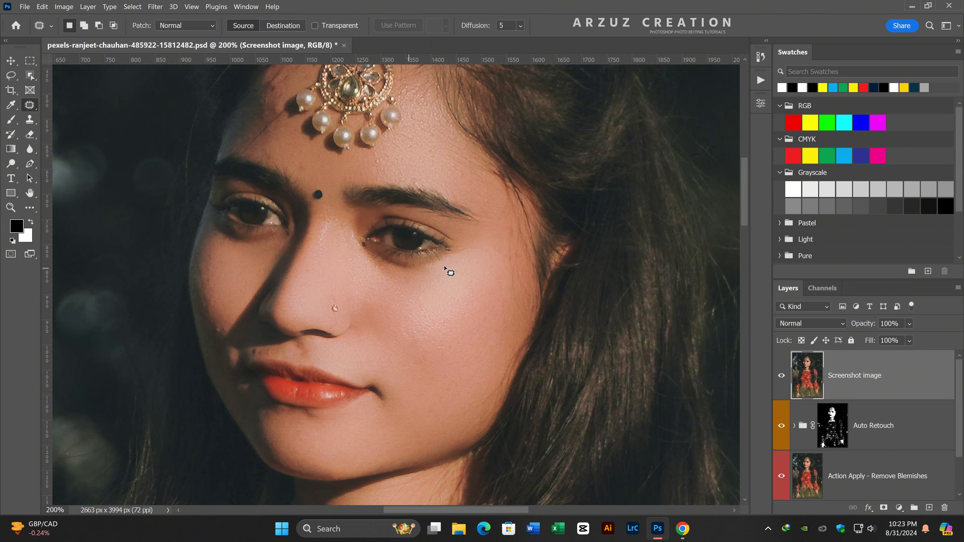
drag(495, 262, 489, 274)
mouse_move(468, 197)
mouse_down()
mouse_move(485, 203)
mouse_move(420, 186)
mouse_move(433, 156)
mouse_move(384, 173)
mouse_move(430, 164)
mouse_move(394, 151)
mouse_move(412, 160)
mouse_up()
key(ctrl+d)
- Patch the small forehead spots near the pearls and eyebrow
click(372, 158)
click(390, 165)
key(ctrl+d)
key(ctrl+d)
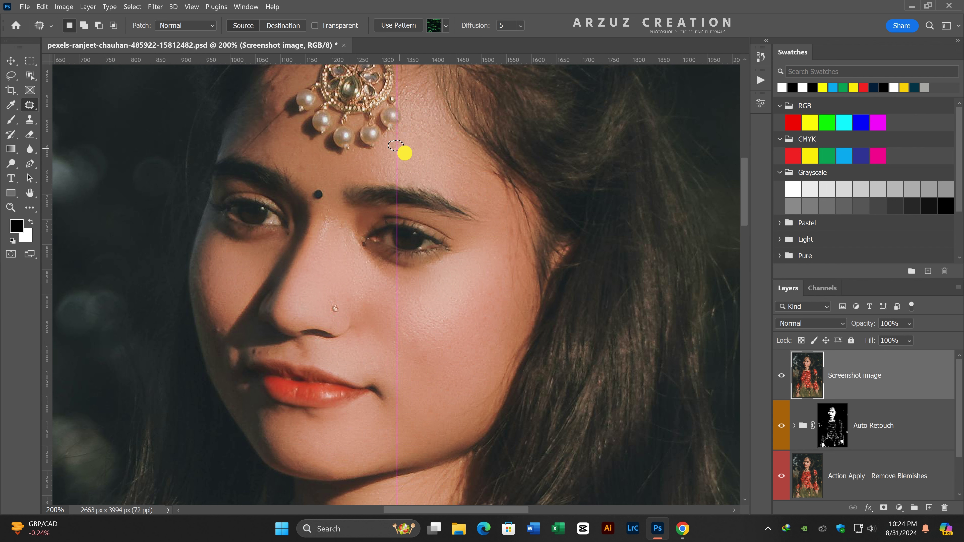
key(ctrl+d)
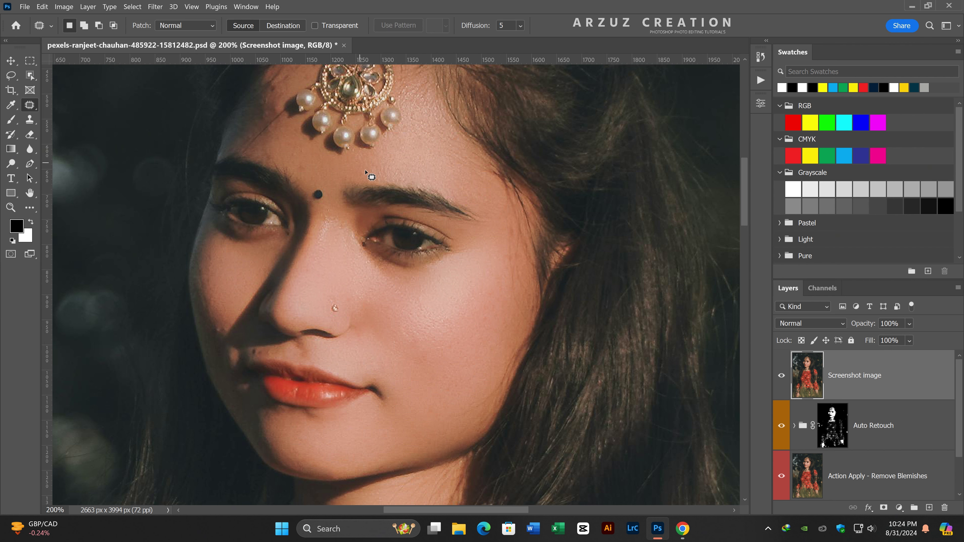
mouse_move(309, 180)
mouse_down()
mouse_move(322, 180)
mouse_move(322, 167)
mouse_move(302, 164)
mouse_up()
key(ctrl+d)
drag(278, 167, 296, 153)
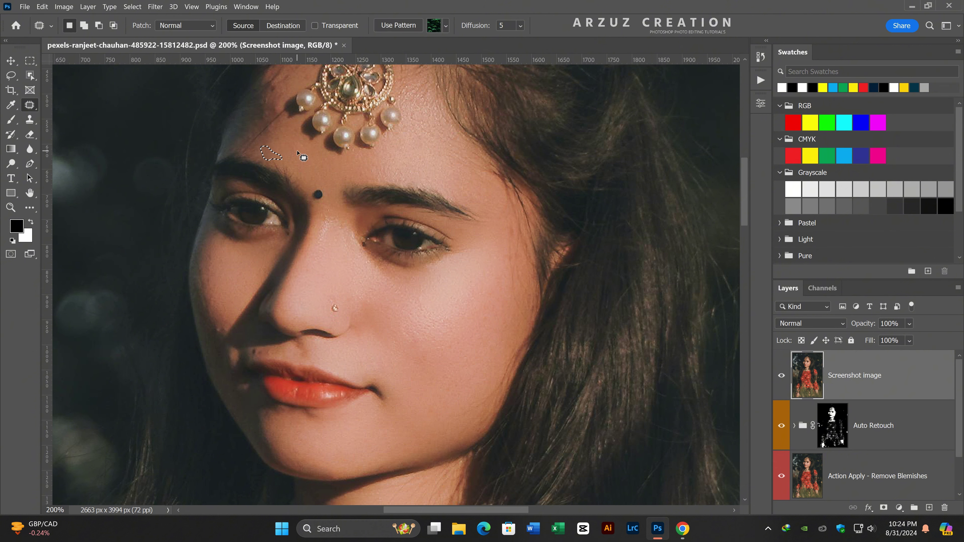
key(ctrl+d)
- Patch the blemishes on the shaded cheek, above the upper lip and near the chin
mouse_move(217, 338)
mouse_down()
mouse_move(213, 313)
mouse_move(224, 308)
mouse_move(213, 271)
mouse_move(231, 285)
mouse_up()
key(ctrl+d)
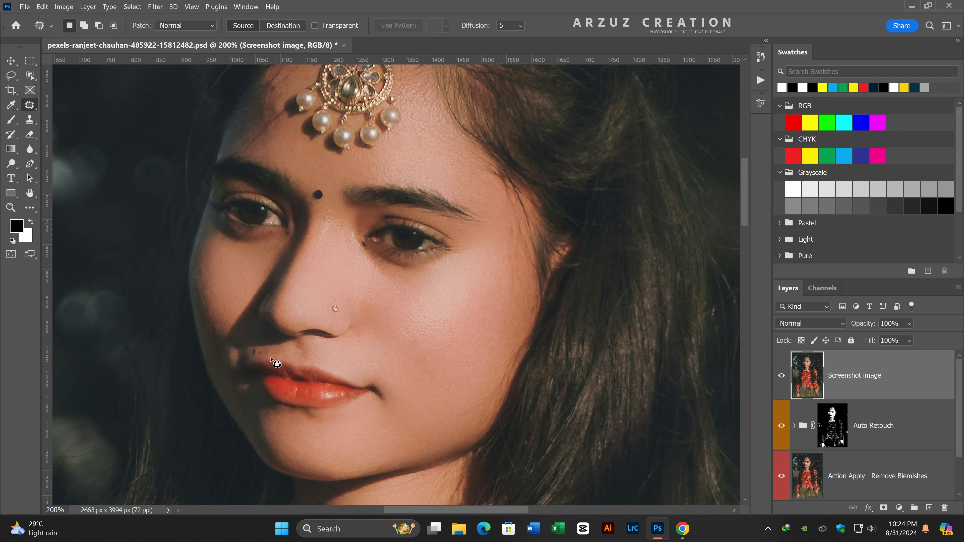
mouse_move(263, 358)
mouse_down()
mouse_move(283, 348)
mouse_move(259, 351)
mouse_up()
key(ctrl+d)
key(ctrl+d)
drag(265, 420, 267, 421)
key(ctrl+d)
drag(203, 278, 201, 274)
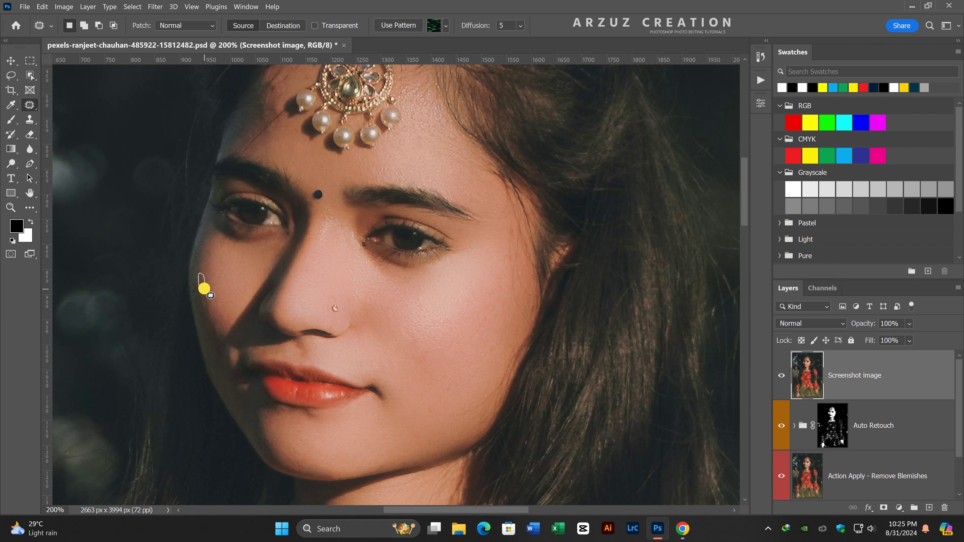
mouse_move(207, 281)
mouse_down()
mouse_move(208, 313)
mouse_move(201, 294)
mouse_move(225, 296)
mouse_up()
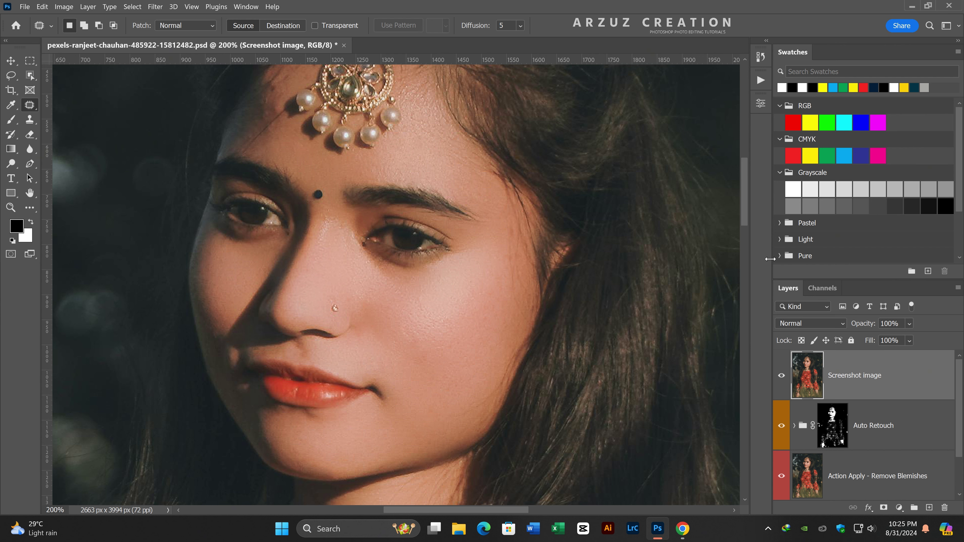
- Patch the spots along the forehead edge near the pearls
drag(745, 215, 745, 200)
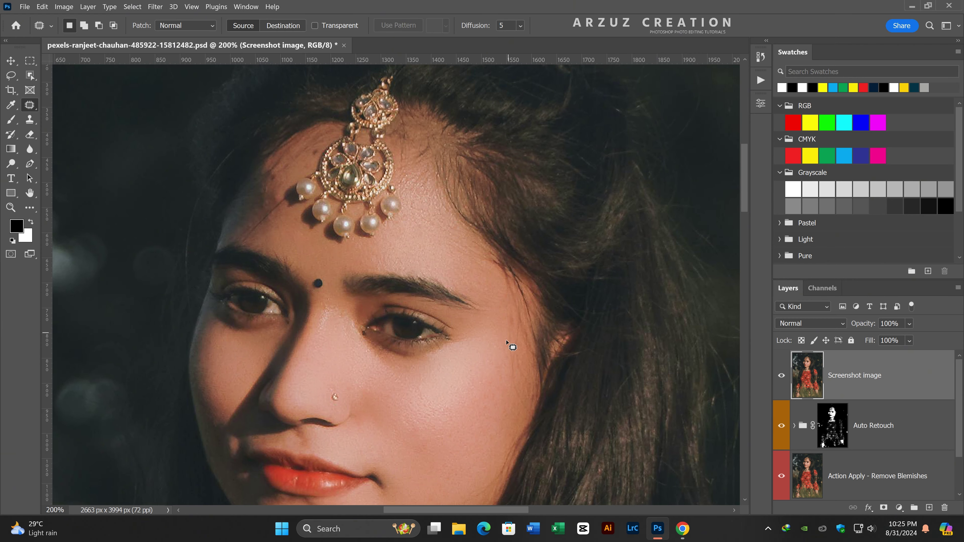
drag(245, 235, 243, 227)
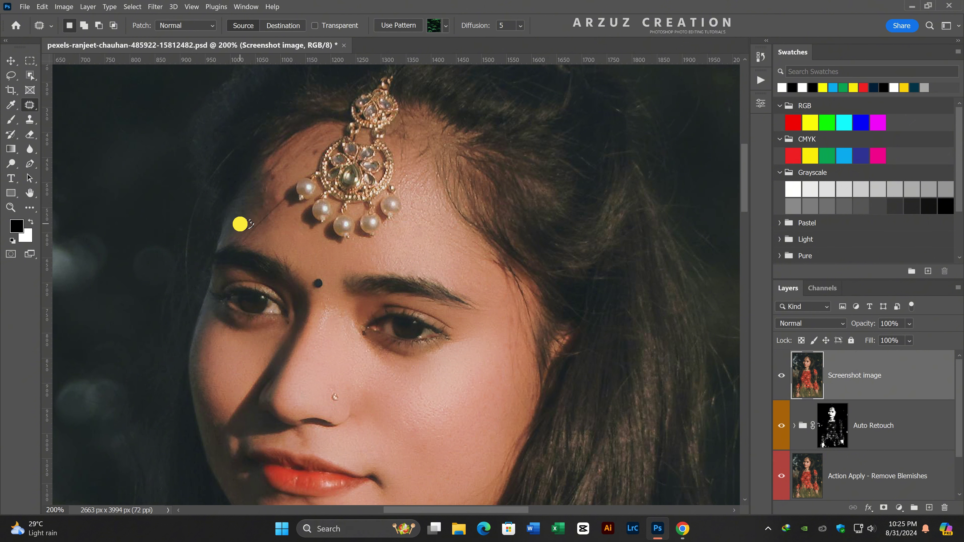
click(246, 225)
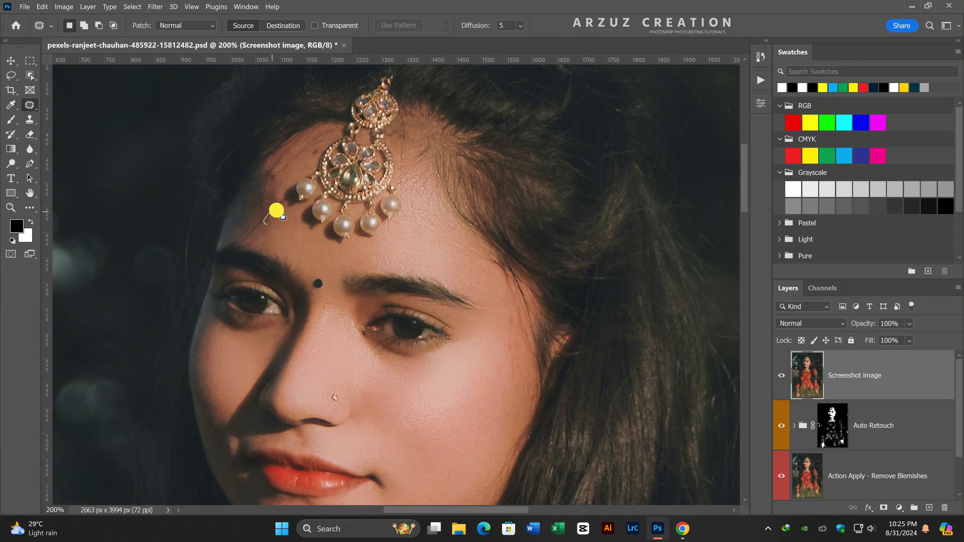
mouse_move(272, 226)
mouse_down()
mouse_move(280, 191)
mouse_move(272, 186)
mouse_move(259, 215)
mouse_move(248, 209)
mouse_move(256, 218)
mouse_move(261, 187)
mouse_move(256, 201)
mouse_up()
click(283, 230)
click(265, 209)
click(257, 218)
click(273, 208)
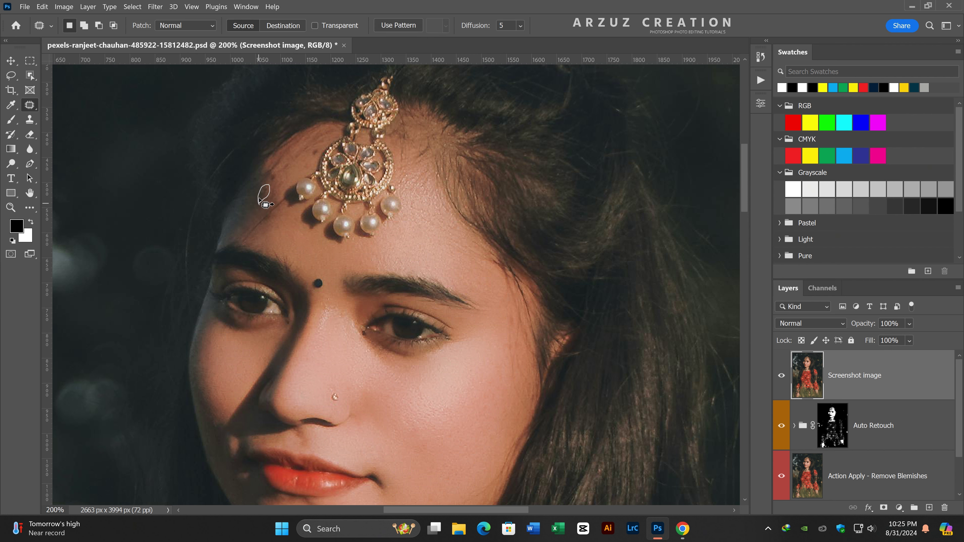
click(273, 185)
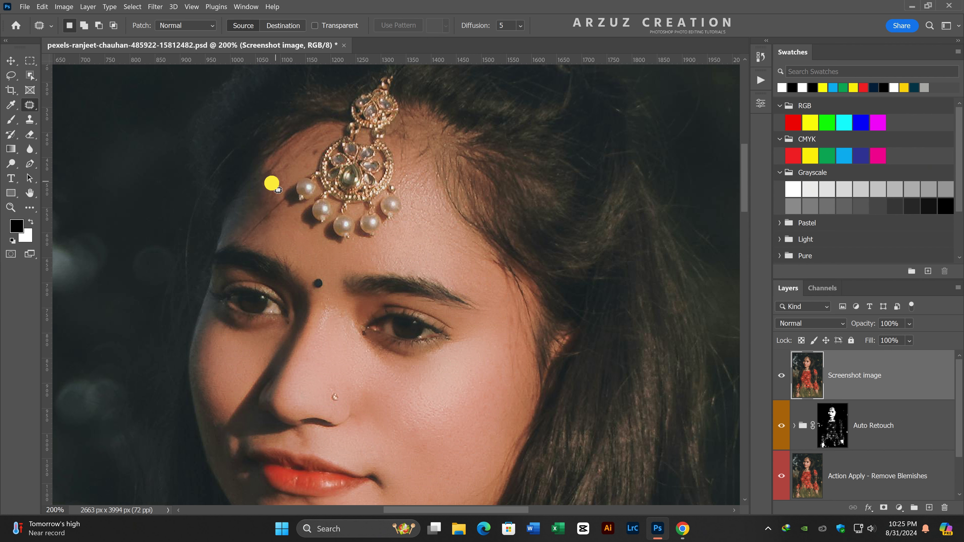
- Patch the remaining forehead blemishes beside the jewel headpiece
mouse_move(283, 187)
mouse_down()
mouse_move(293, 189)
mouse_move(279, 174)
mouse_up()
click(269, 188)
click(262, 196)
drag(291, 199, 274, 193)
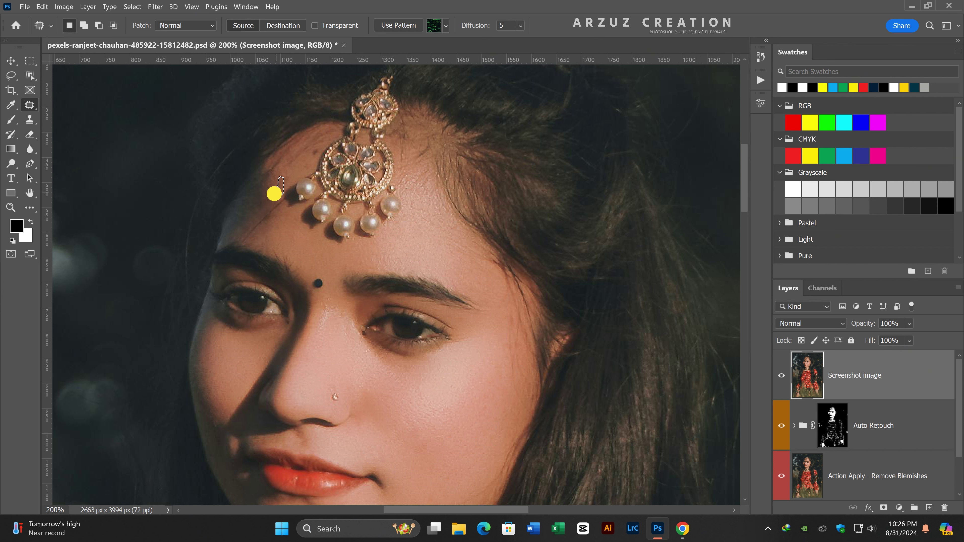
click(268, 198)
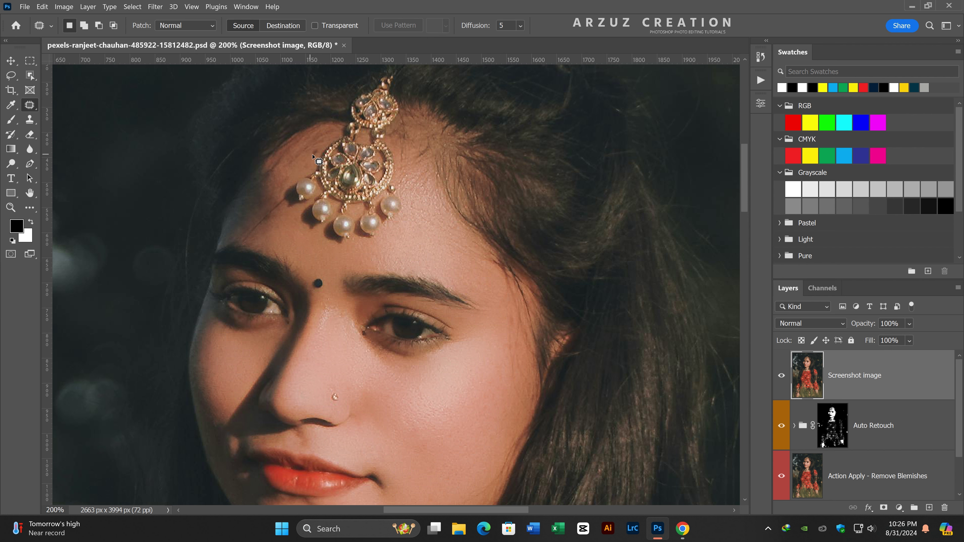
drag(313, 156, 286, 177)
click(325, 179)
drag(745, 190, 748, 207)
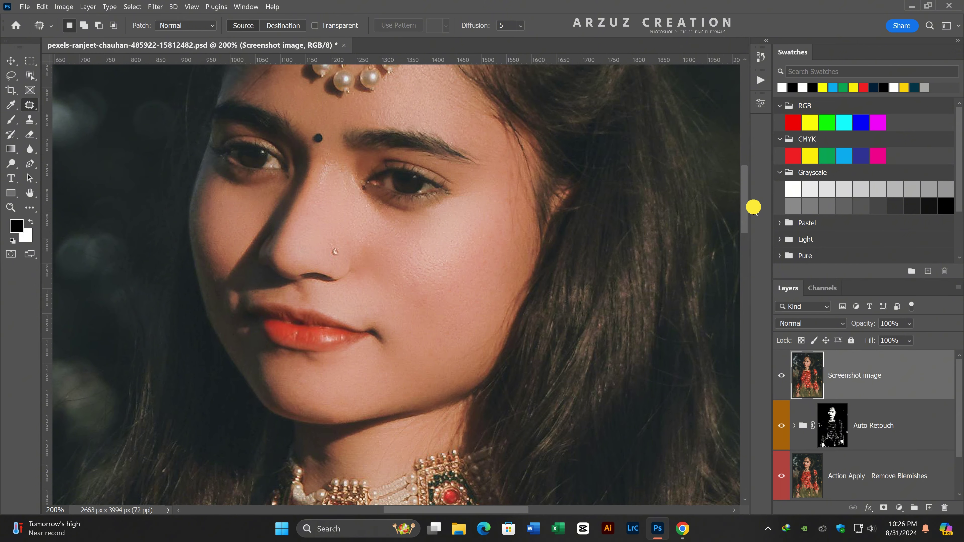
- Toggle the retouch layers off and on to compare against the original
drag(751, 214, 753, 206)
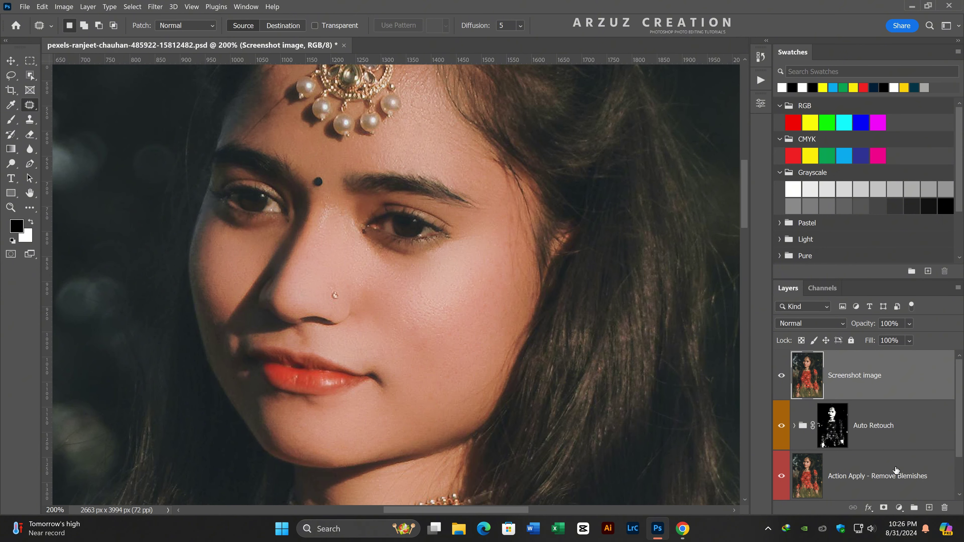
scroll(957, 425, down, 2)
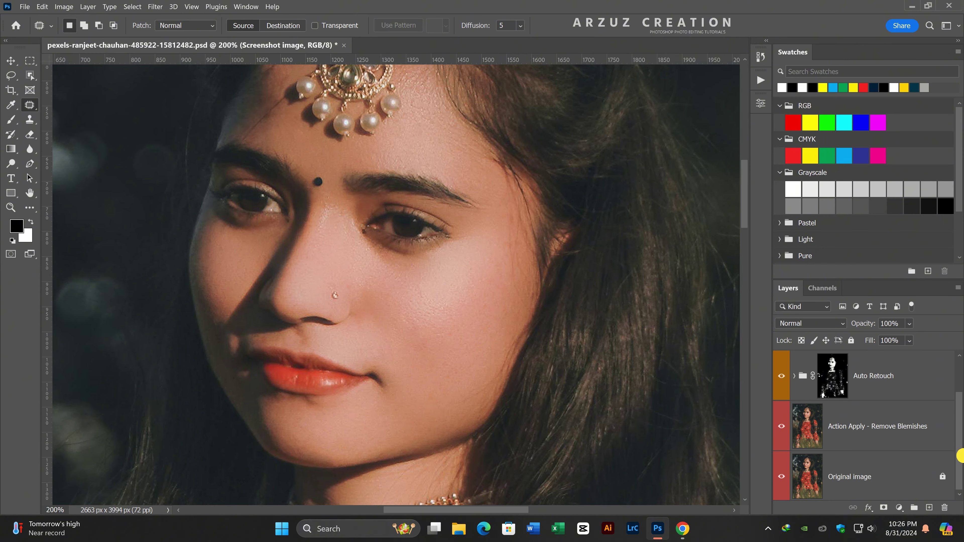
alt+click(780, 479)
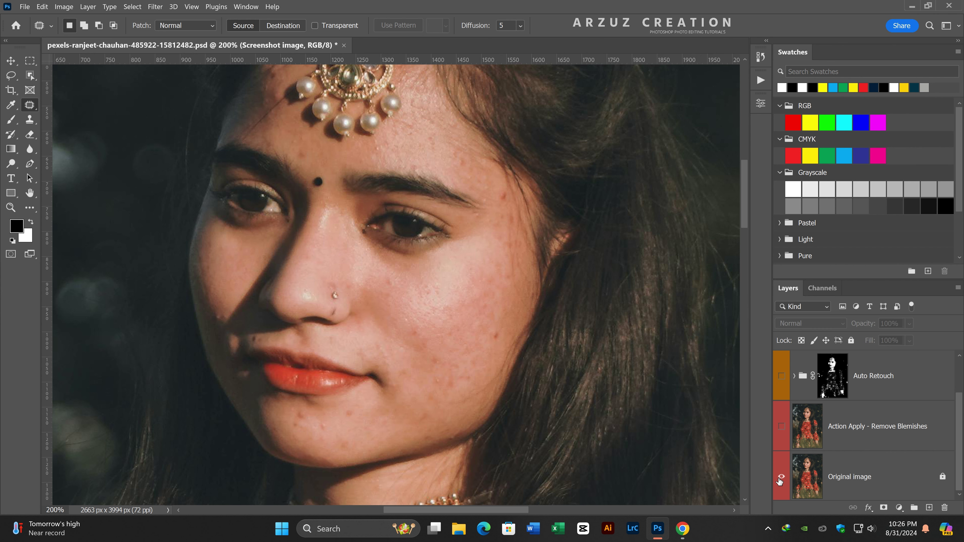
alt+click(779, 479)
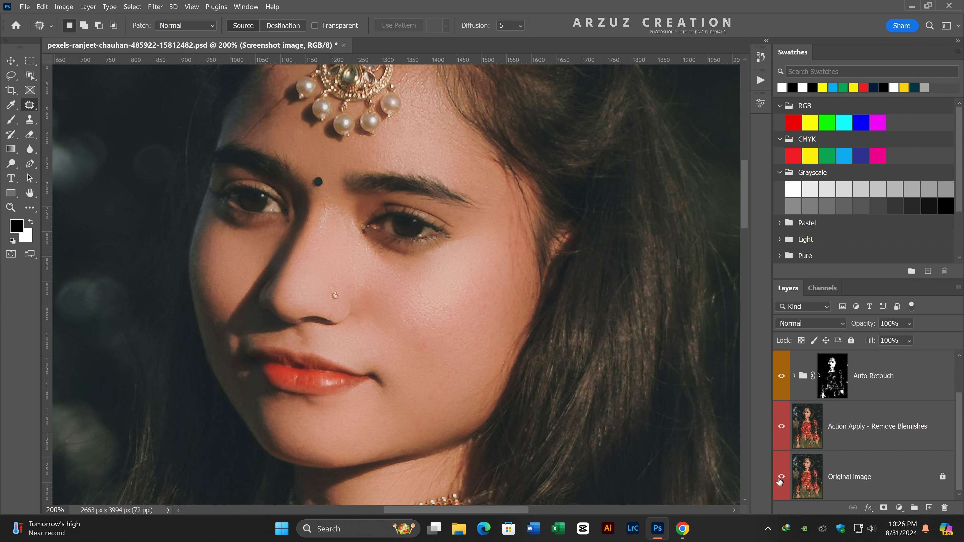
alt+click(780, 478)
scroll(955, 440, up, 2)
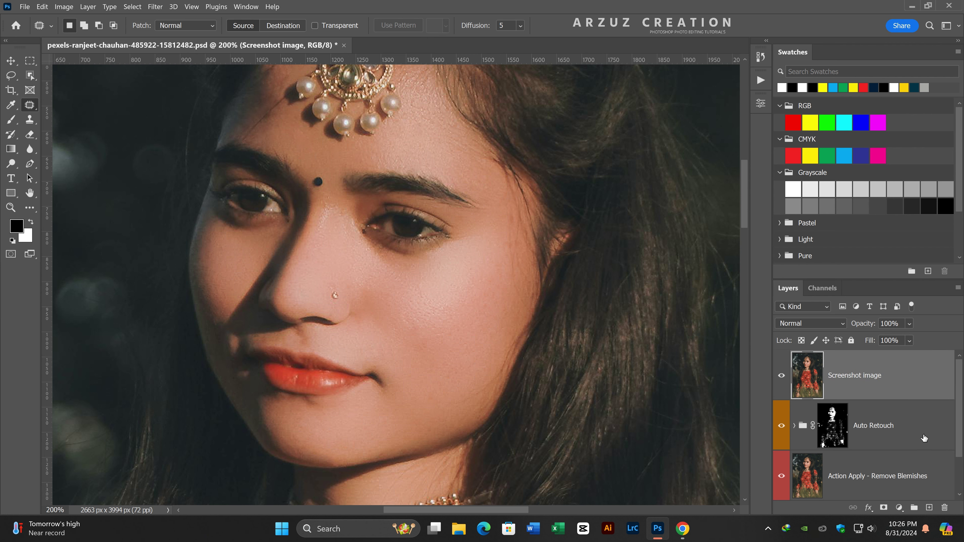
- Duplicate the Screenshot image layer and rename the copy 'Color correction'
drag(929, 395, 929, 507)
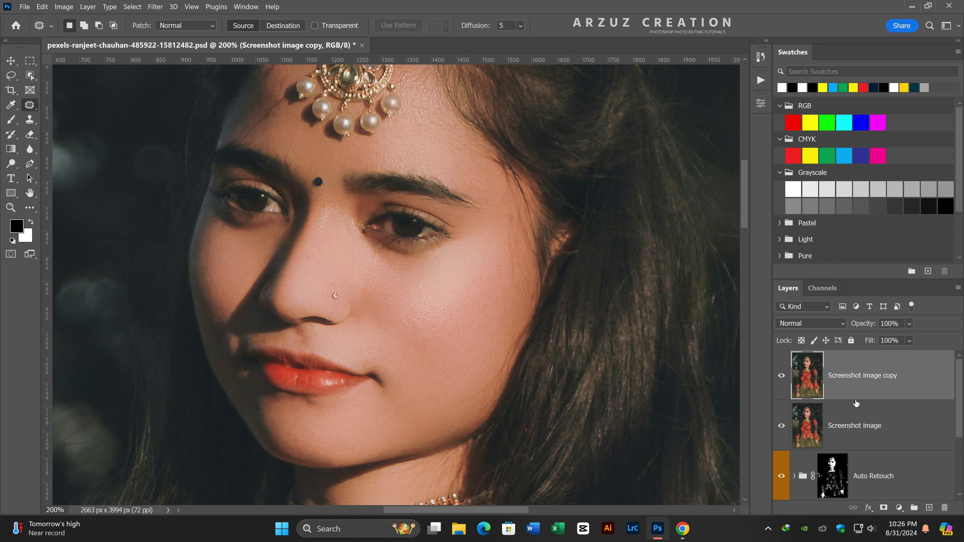
double_click(849, 376)
text(Colo)
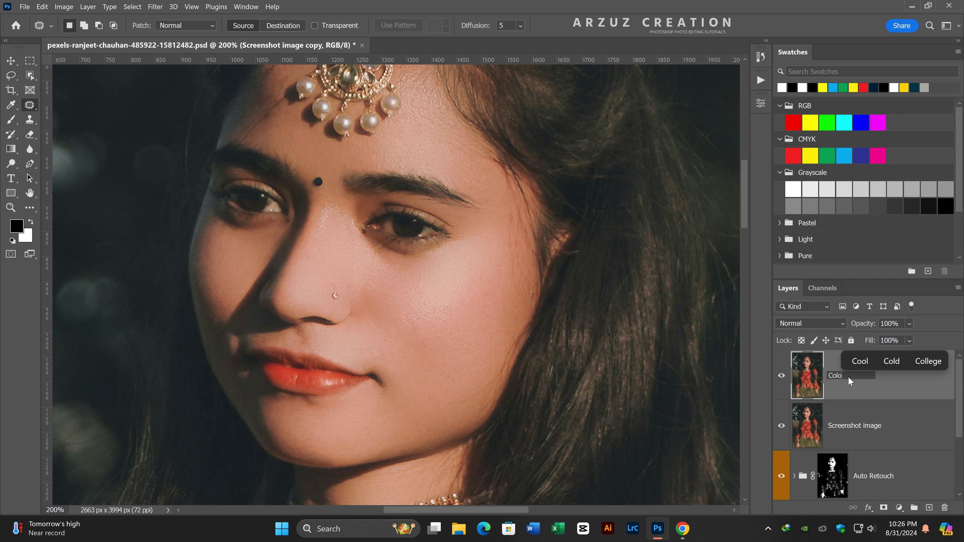
text(r correc)
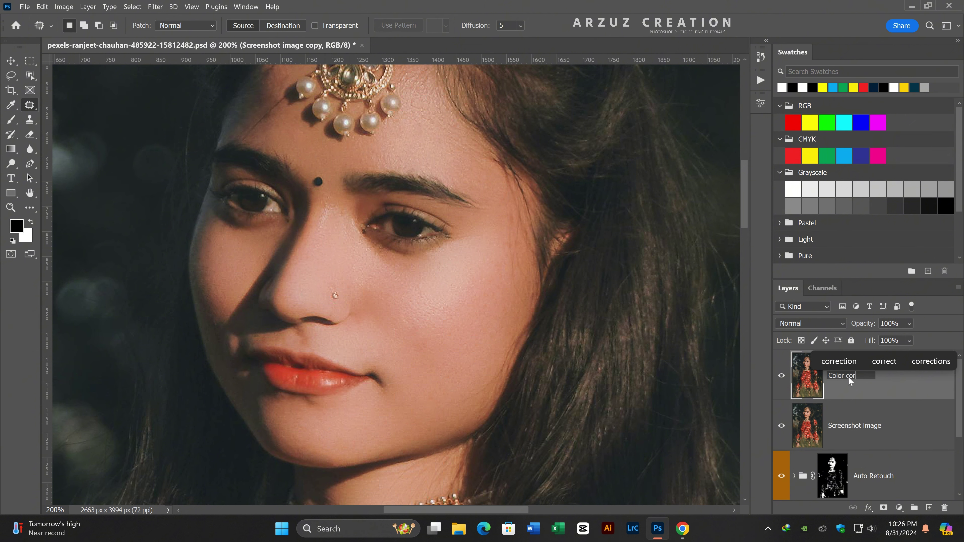
text(ti)
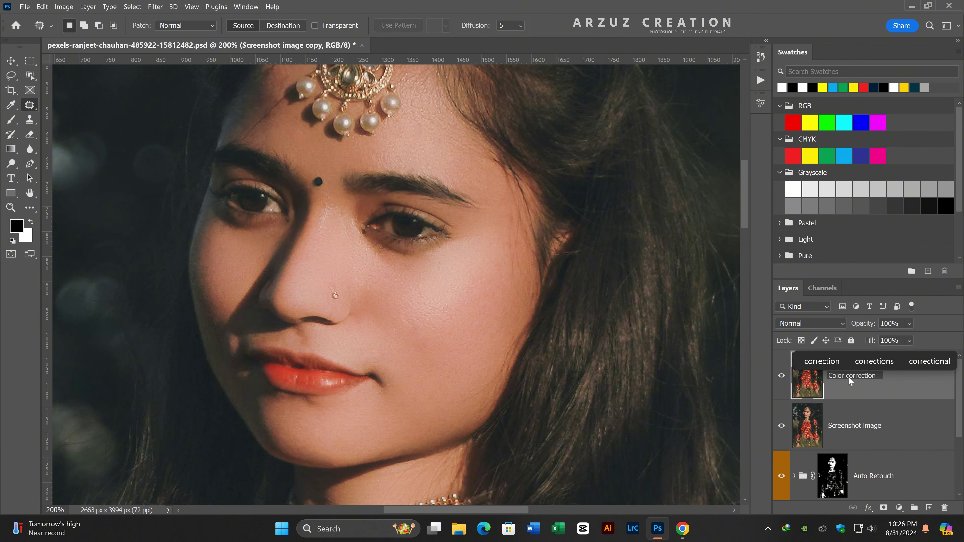
text(on)
key(Return)
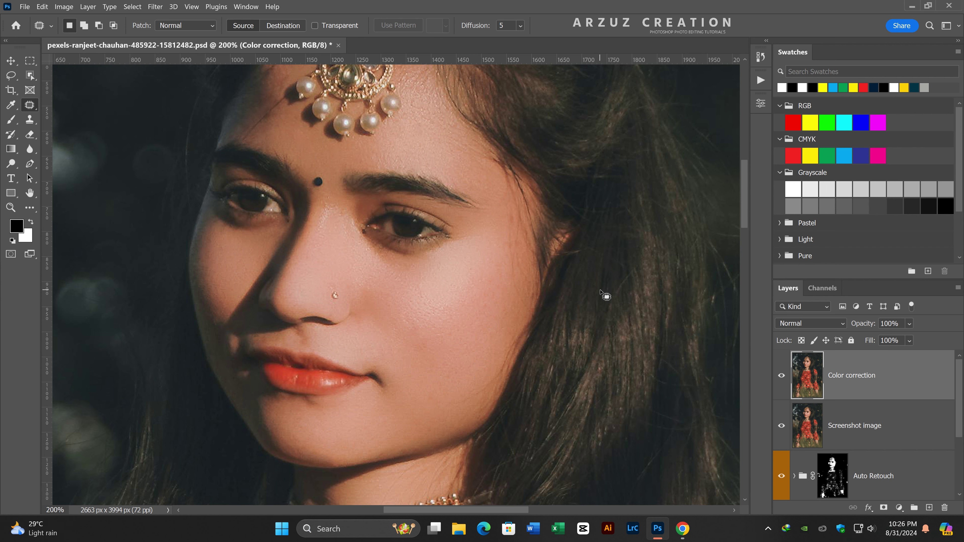
- Zoom out to the whole portrait, enlarge the Layers list and show the Color correction layer
key(ctrl+minus)
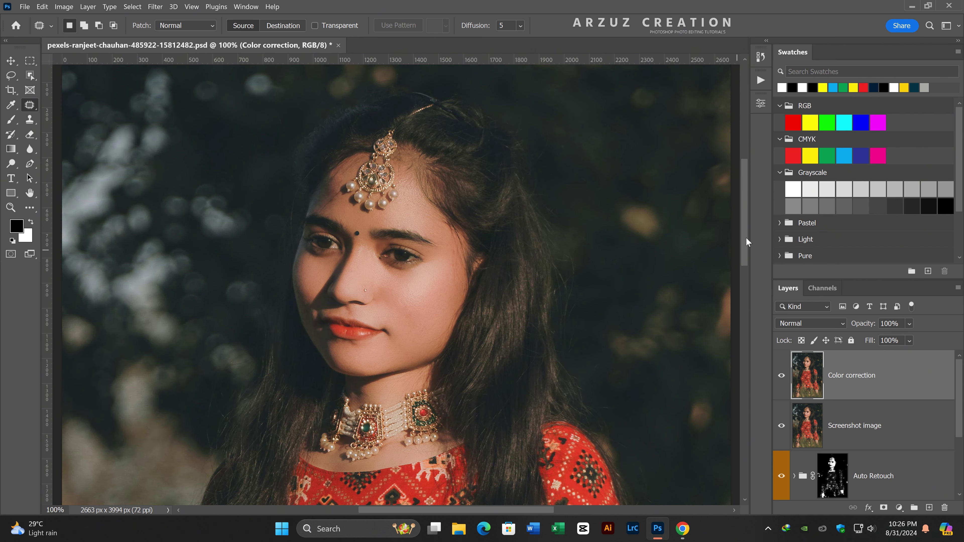
drag(744, 231, 749, 253)
key(ctrl+minus)
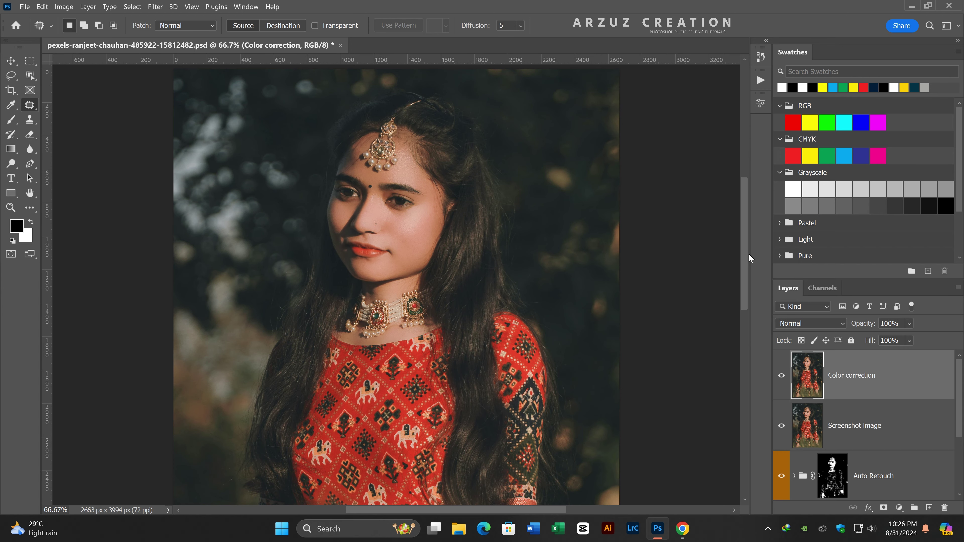
drag(770, 298, 737, 295)
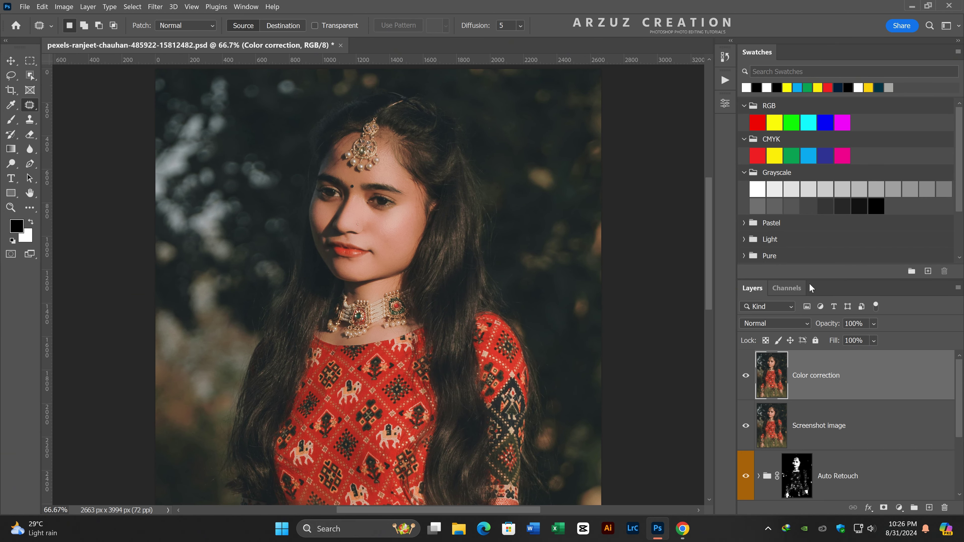
drag(812, 281, 816, 230)
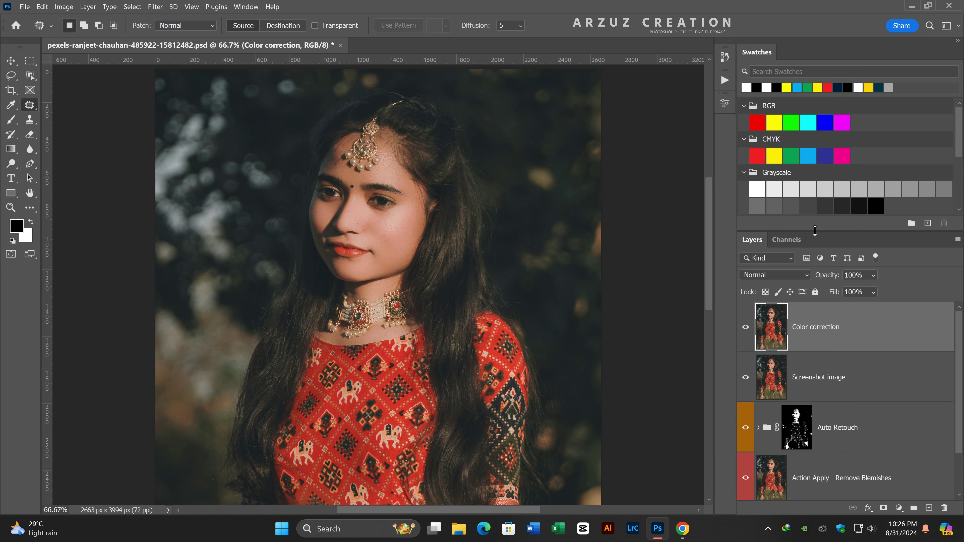
click(745, 324)
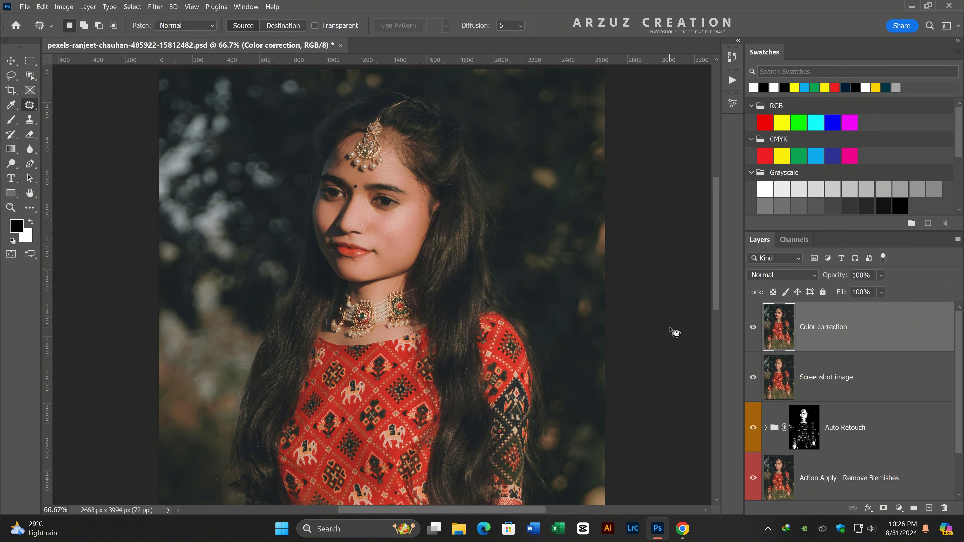
- Open Camera Raw on Color correction in before/after view and set exposure +0.25, contrast +12, blacks -11
key(v)
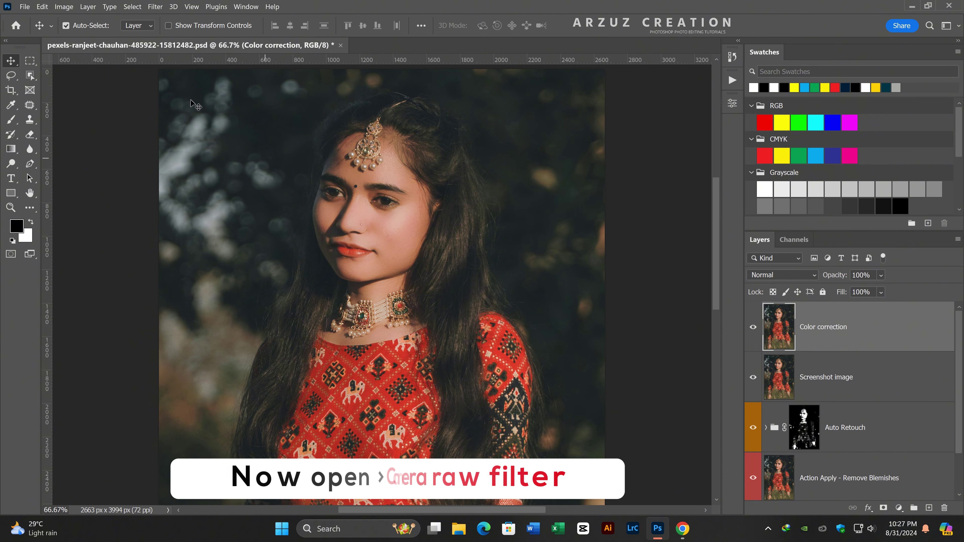
click(155, 6)
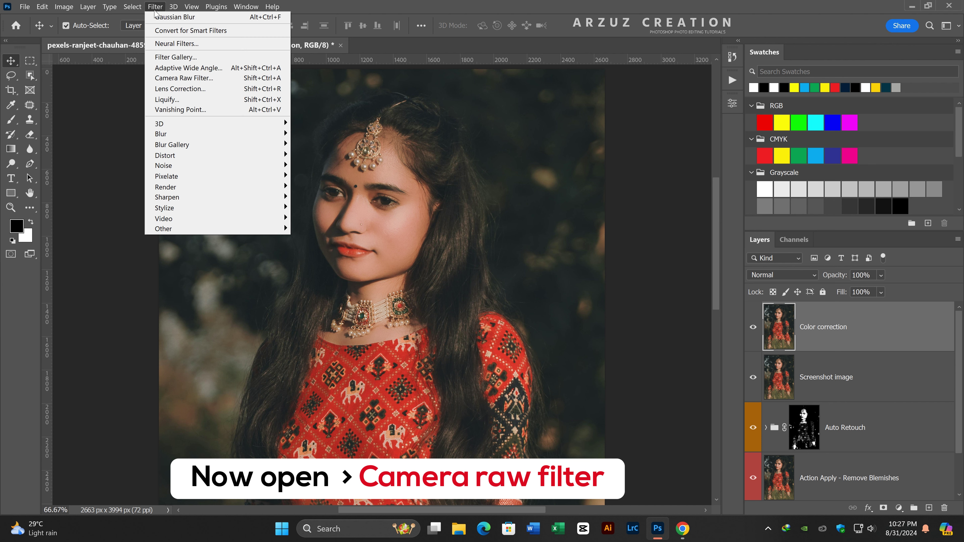
click(164, 77)
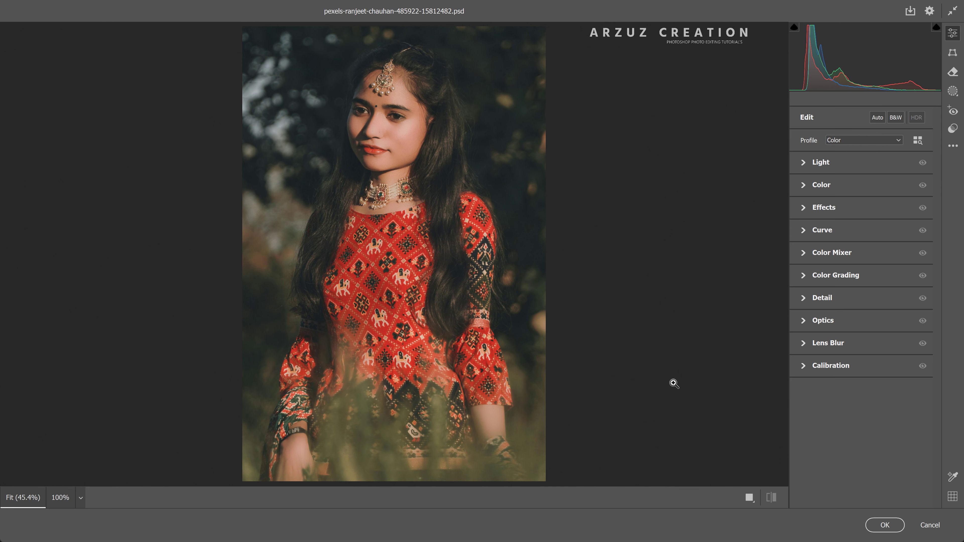
click(749, 498)
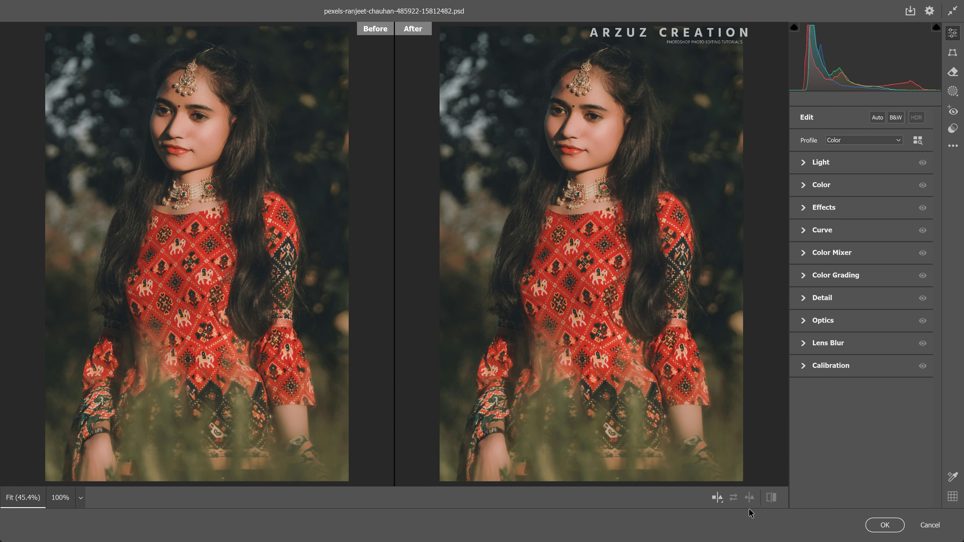
click(802, 164)
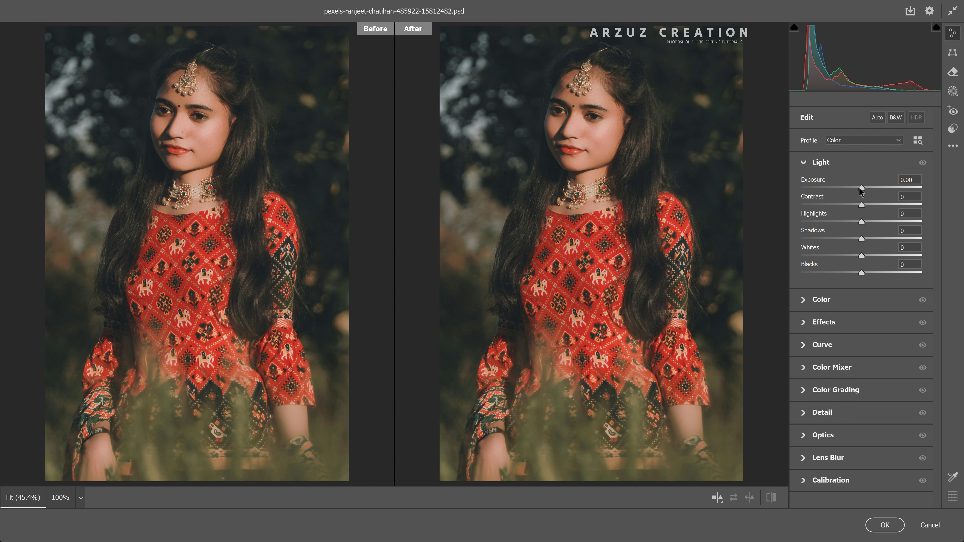
mouse_move(862, 188)
mouse_down()
mouse_move(871, 206)
mouse_move(854, 228)
mouse_move(871, 222)
mouse_move(850, 222)
mouse_move(868, 222)
mouse_move(860, 240)
mouse_move(872, 239)
mouse_move(855, 254)
mouse_move(872, 254)
mouse_move(844, 257)
mouse_move(865, 255)
mouse_move(853, 273)
mouse_up()
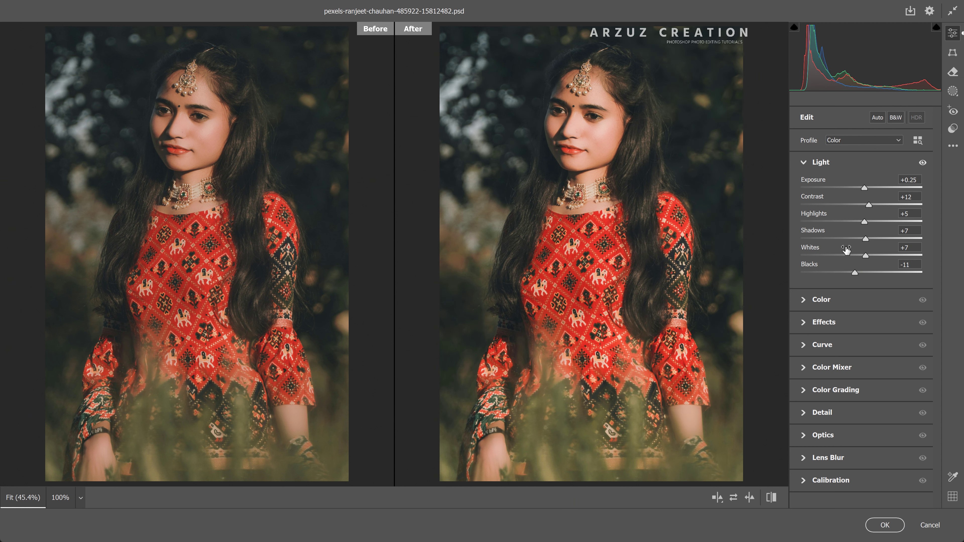
click(804, 163)
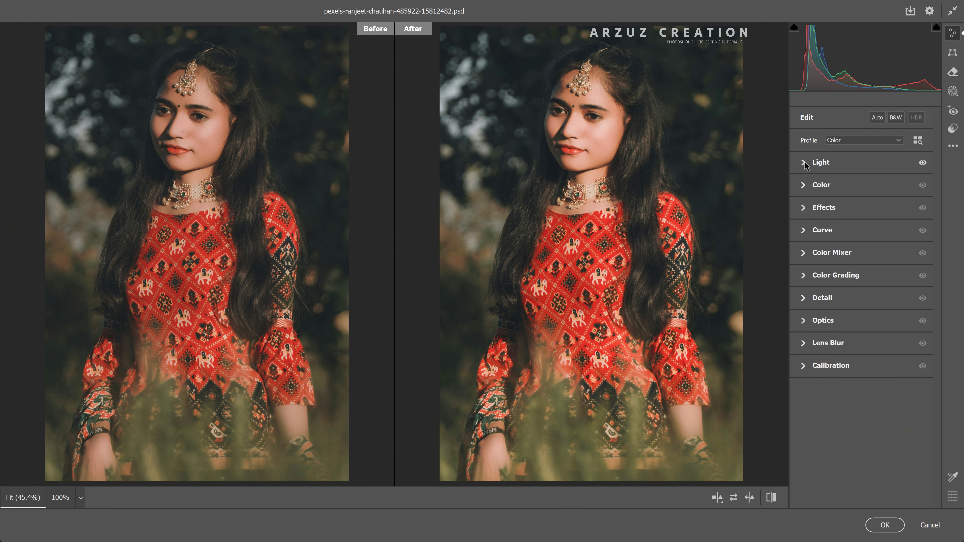
- Set Camera Raw Temperature -9, Tint +11, Vibrance +20 and Saturation +15
click(804, 185)
mouse_move(861, 228)
mouse_down()
mouse_move(869, 247)
mouse_move(857, 231)
mouse_up()
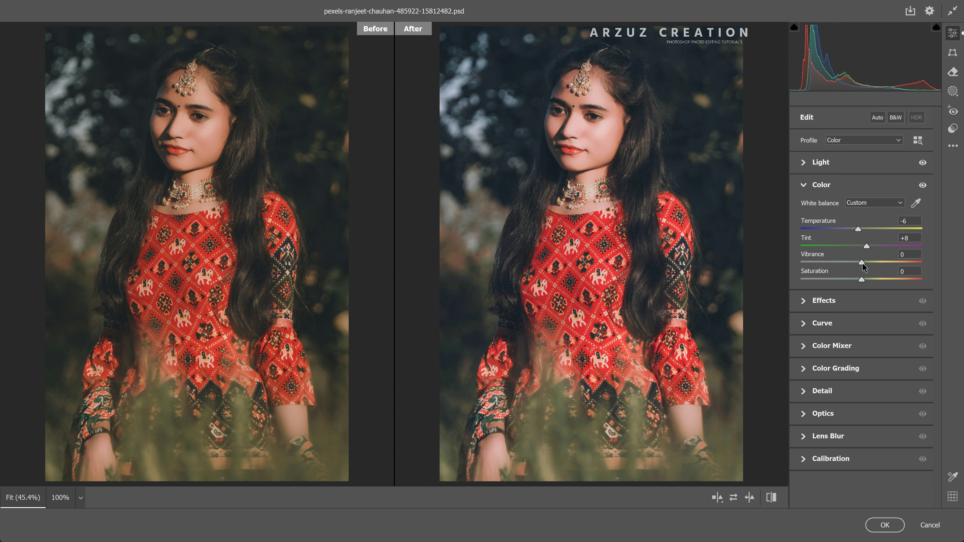
mouse_move(863, 266)
mouse_down()
mouse_move(876, 266)
mouse_move(875, 280)
mouse_up()
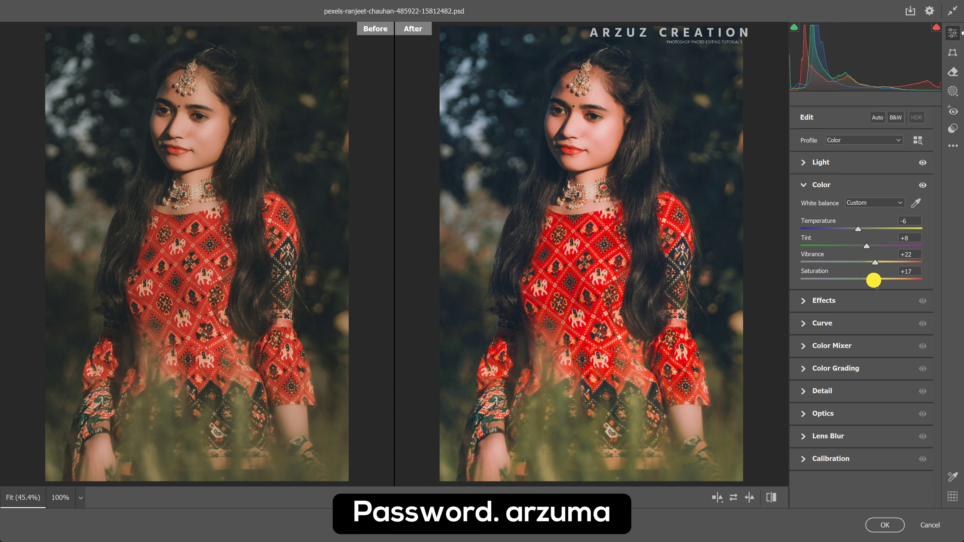
drag(909, 271, 914, 268)
click(913, 254)
key(Down)
key(Down)
drag(858, 229, 869, 245)
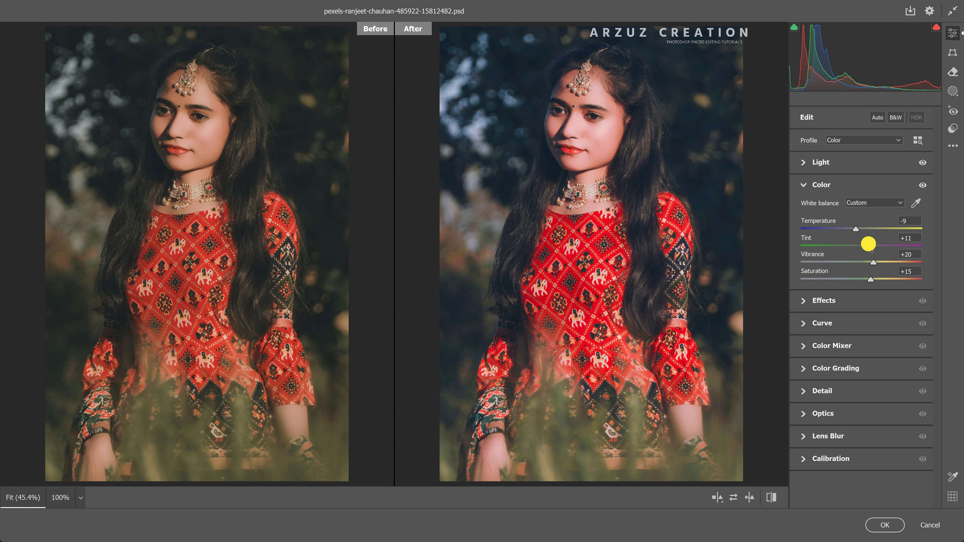
click(804, 185)
- Add texture, clarity, dehaze and a slight -5 vignette in Camera Raw Effects
click(806, 209)
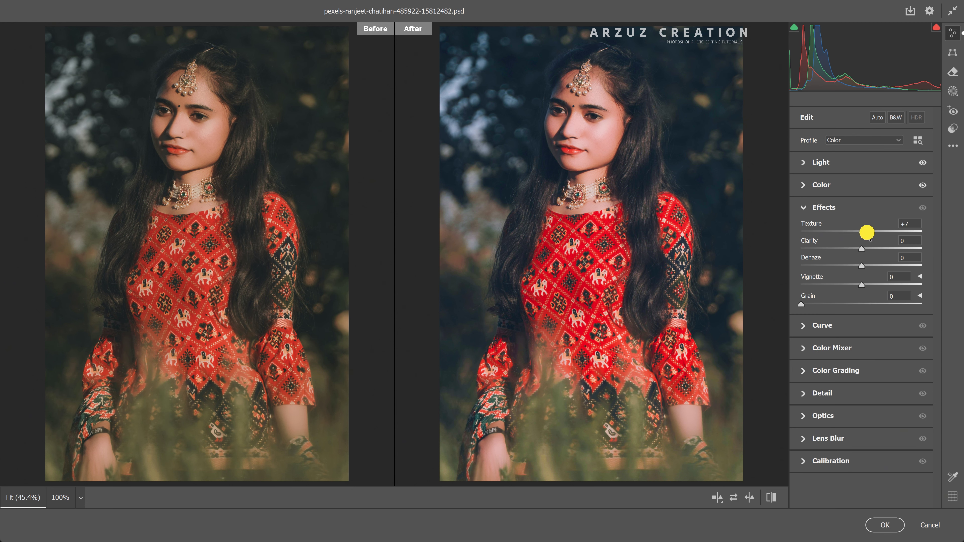
mouse_move(863, 233)
mouse_down()
mouse_move(855, 233)
mouse_move(866, 234)
mouse_move(863, 266)
mouse_up()
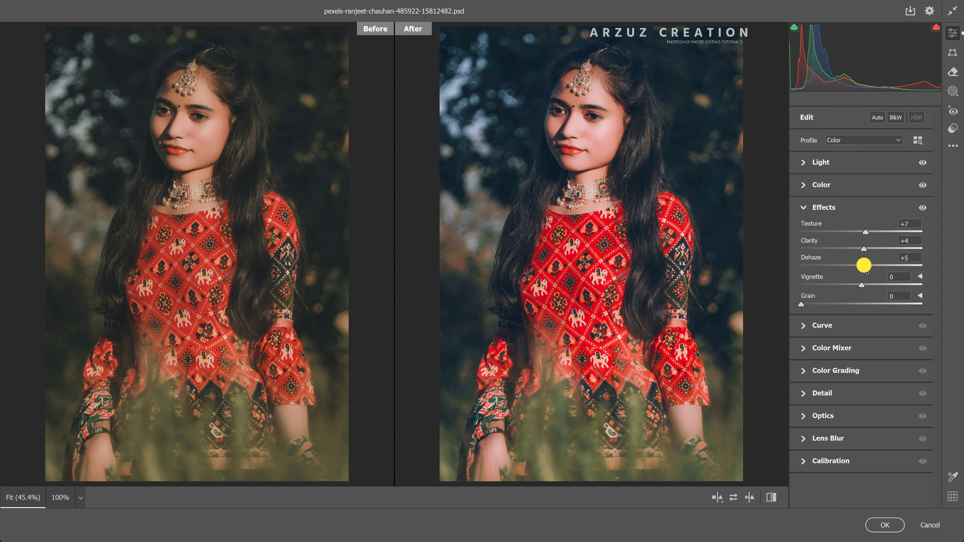
click(920, 277)
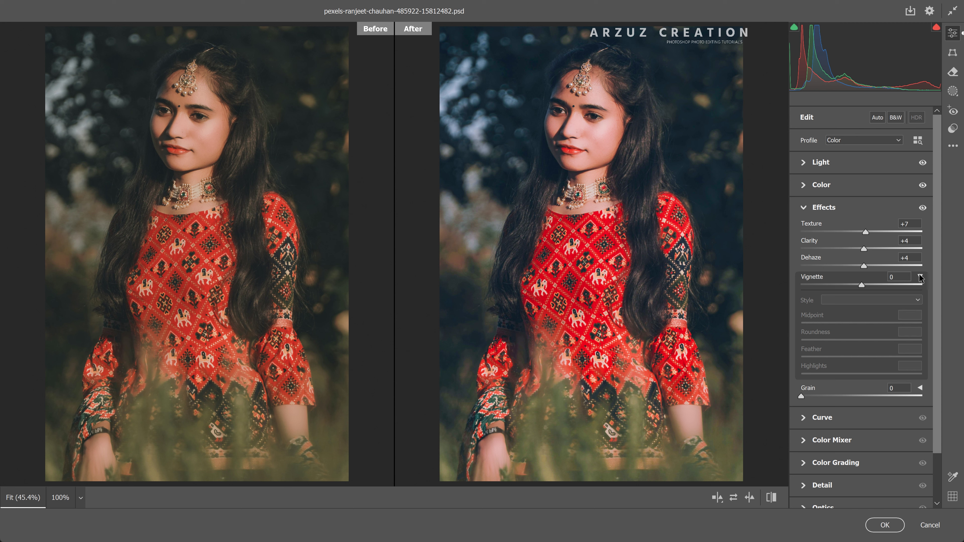
click(921, 277)
drag(862, 285, 859, 285)
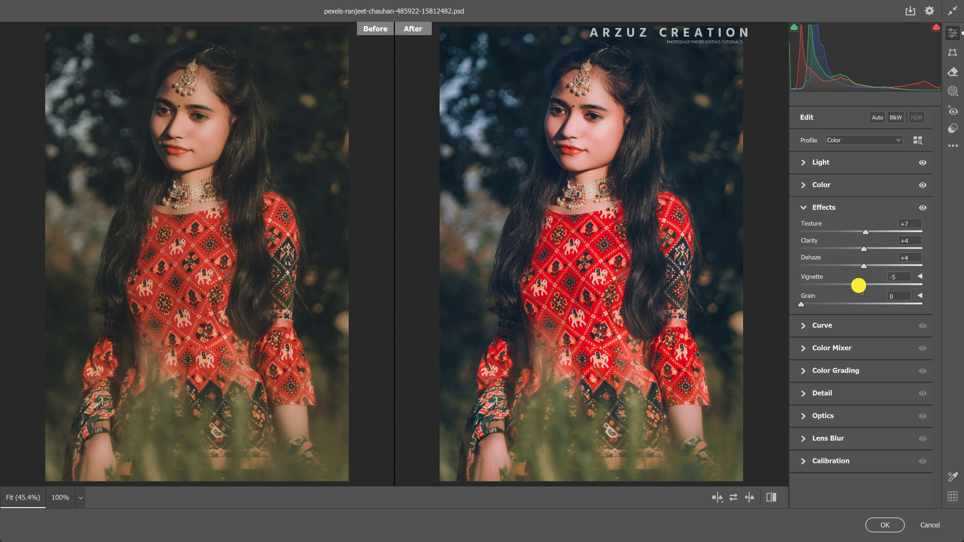
click(805, 208)
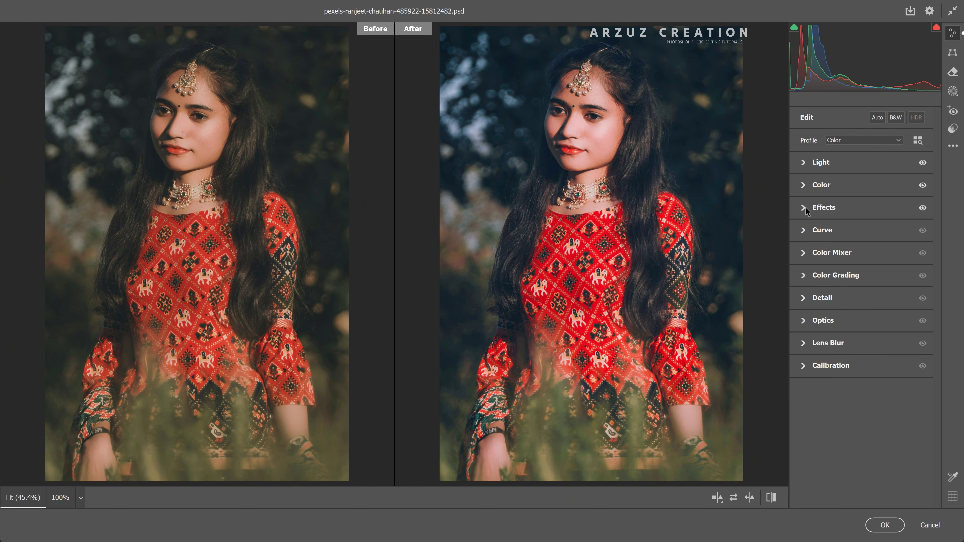
- Add sharpening 20 and a little noise reduction, then apply the Camera Raw edits
click(804, 298)
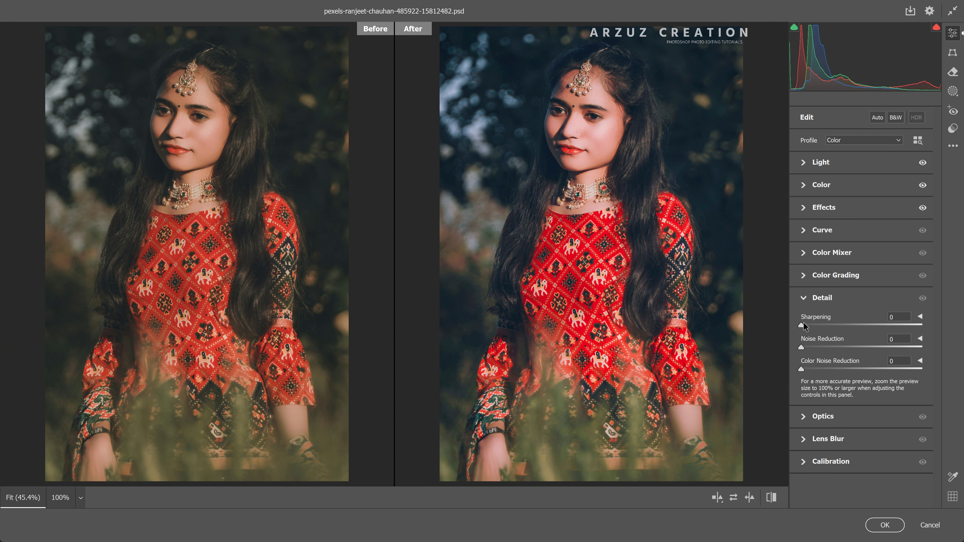
mouse_move(802, 324)
mouse_down()
mouse_move(819, 324)
mouse_move(808, 369)
mouse_up()
click(802, 369)
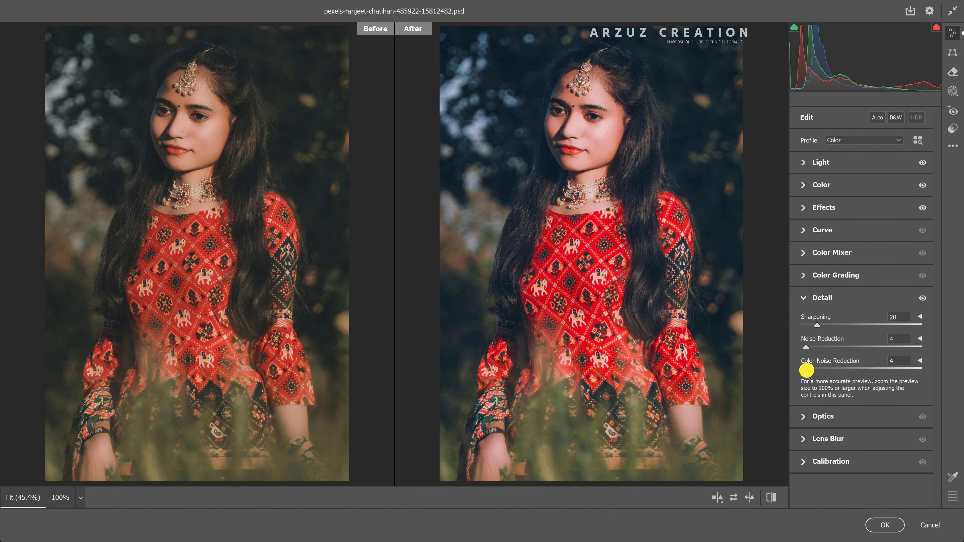
click(804, 298)
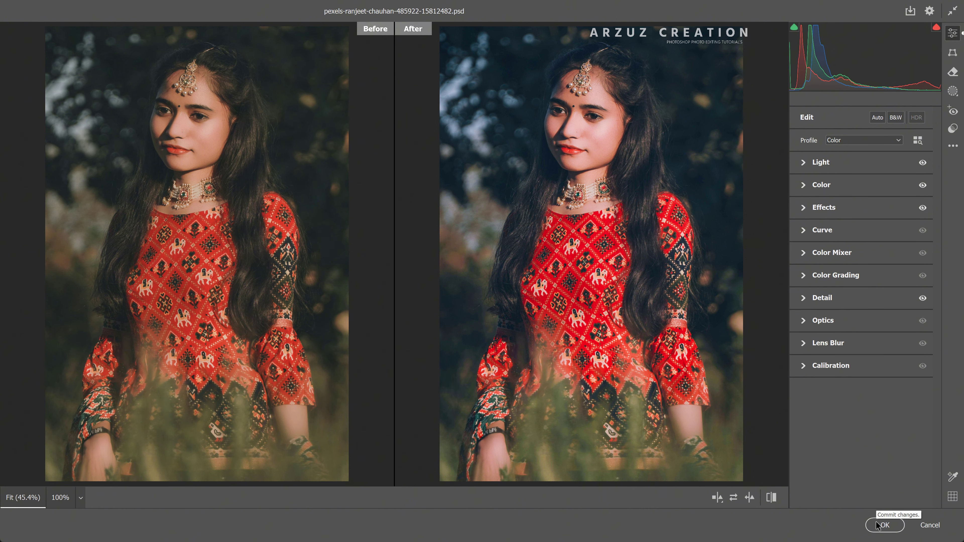
click(884, 525)
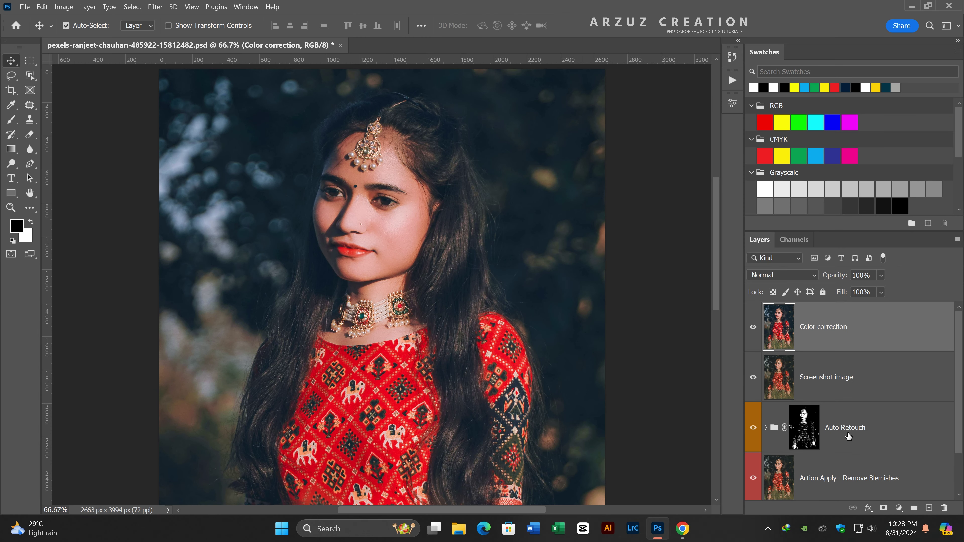
- Compare Color correction on/off, then add Levels 1 with black input 5 and midtone 0.95
click(753, 327)
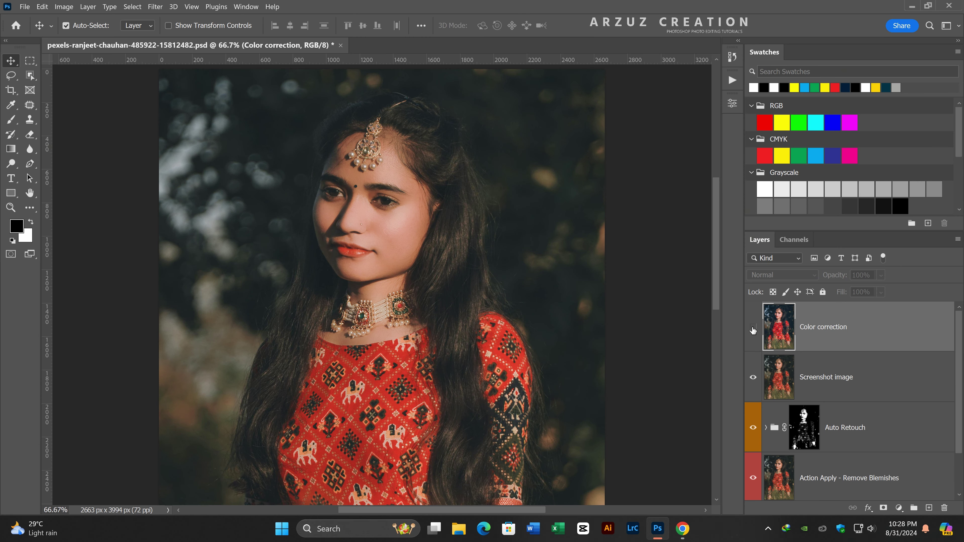
click(752, 328)
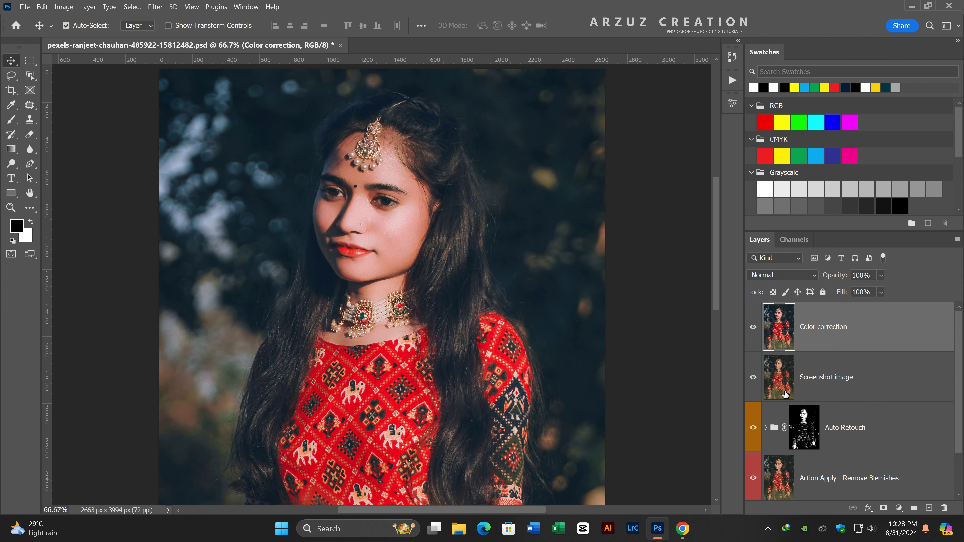
click(899, 509)
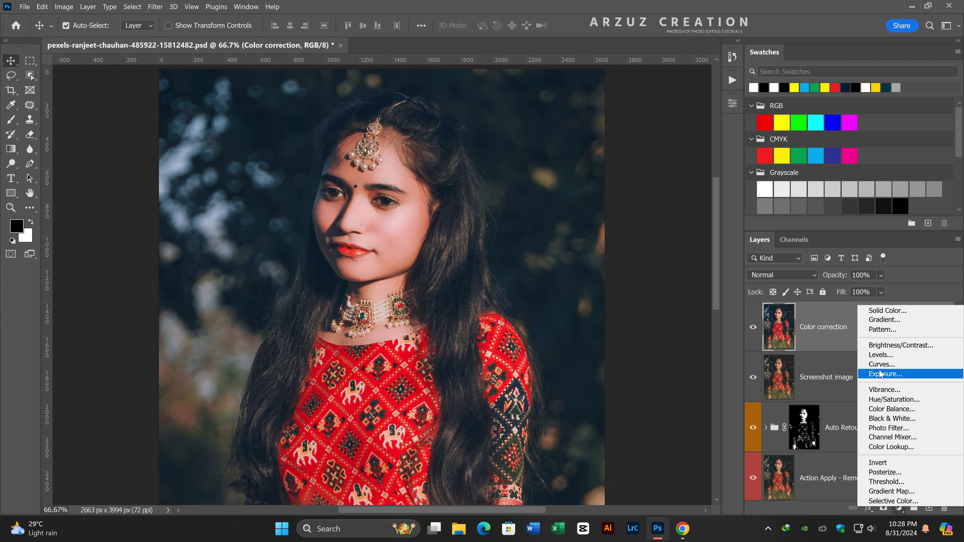
click(880, 355)
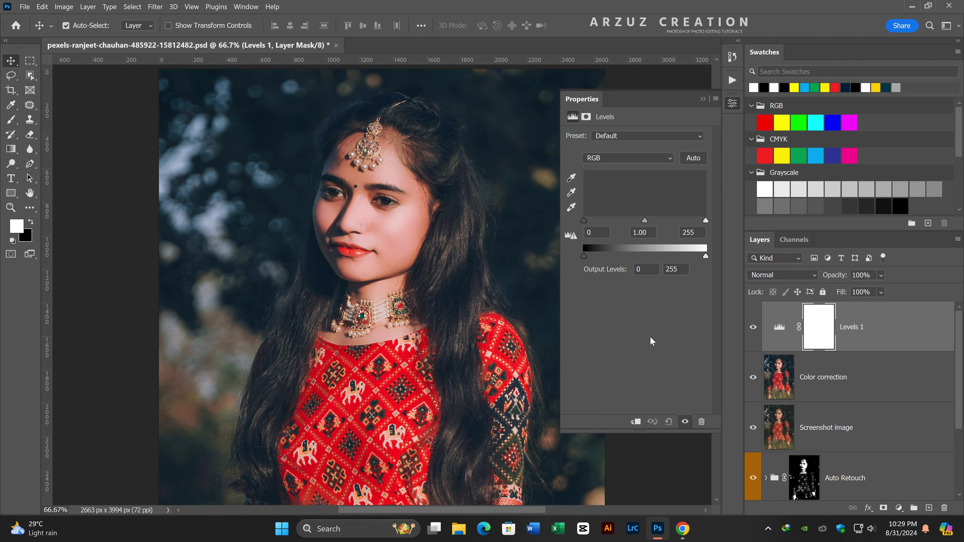
drag(586, 222, 588, 224)
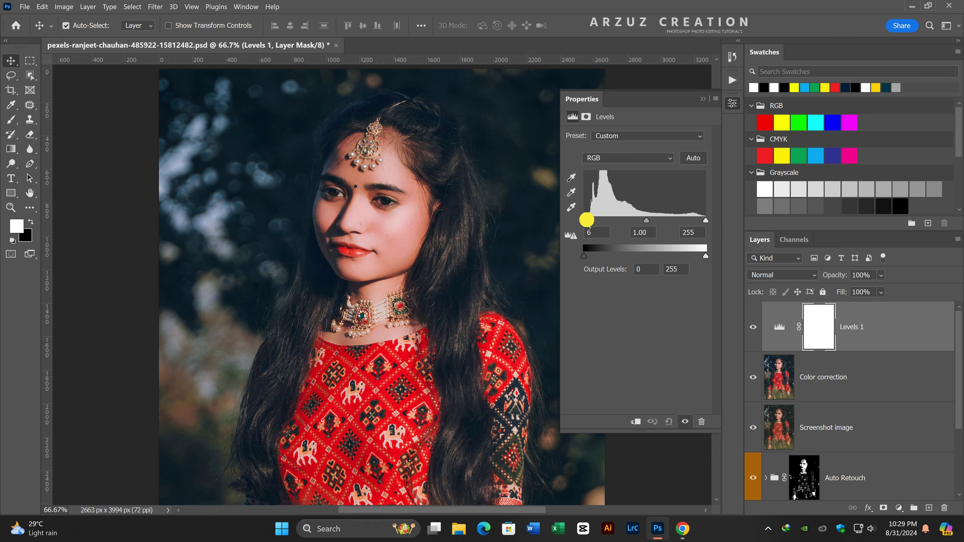
drag(646, 220, 650, 219)
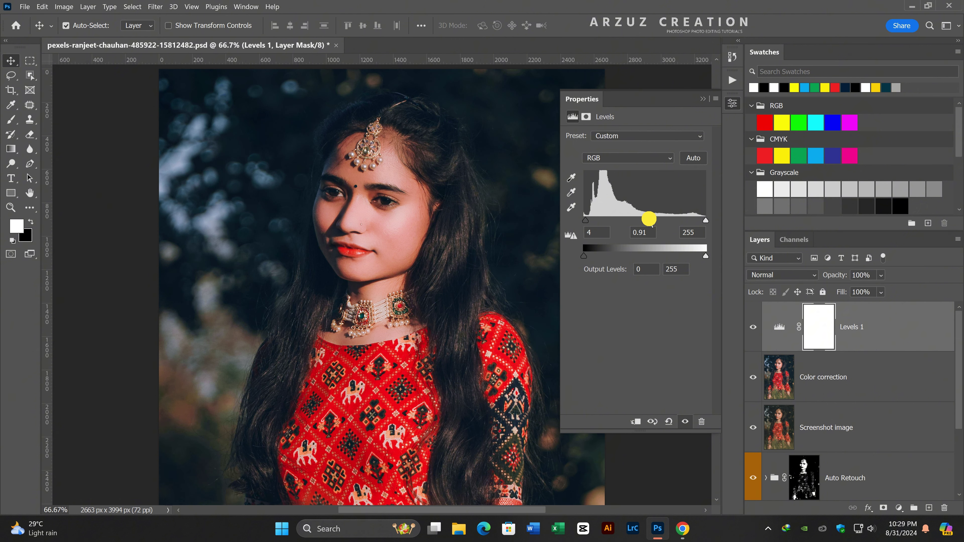
drag(586, 223, 589, 224)
drag(643, 234, 650, 234)
click(732, 103)
- Add Curves 1, pulling in the white point, setting black point 6 and lifting midtones to 130
click(898, 508)
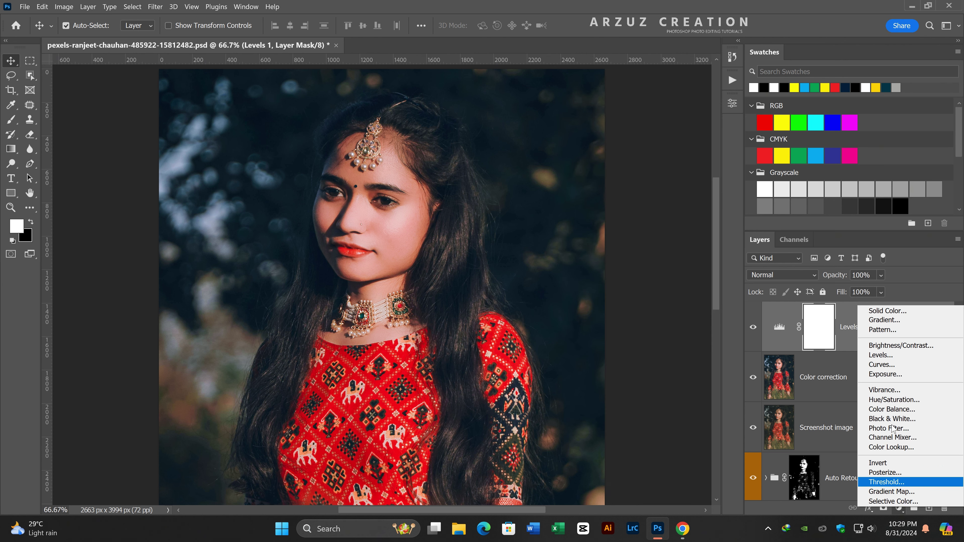
click(881, 365)
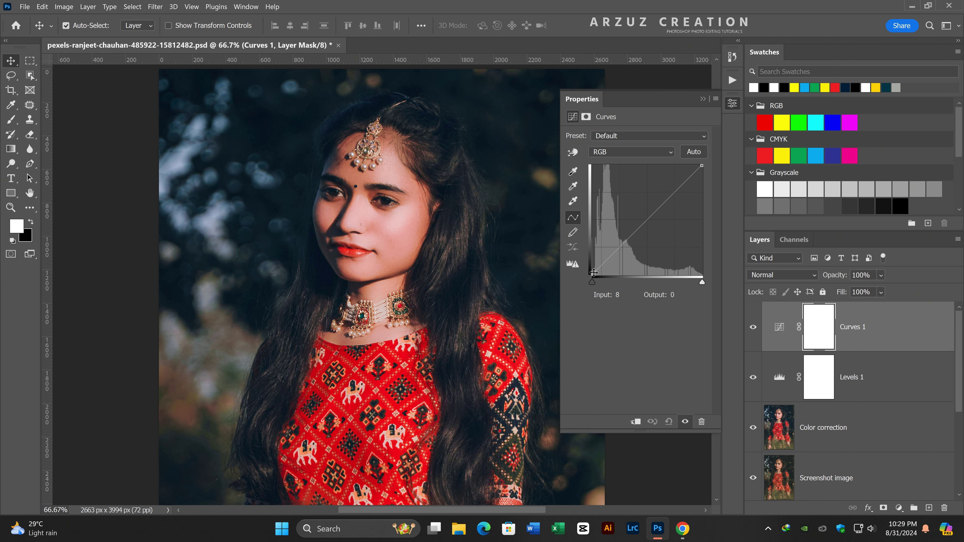
click(593, 274)
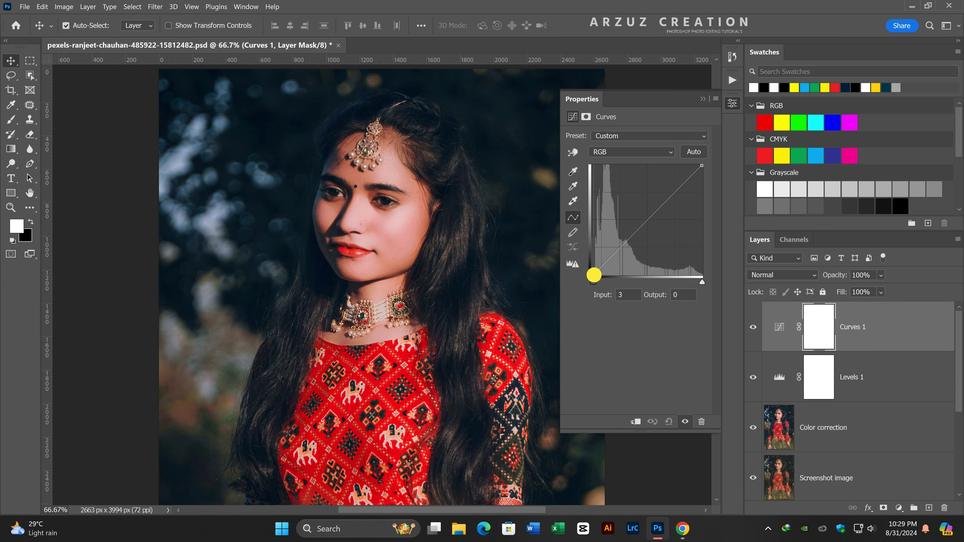
drag(702, 166, 699, 164)
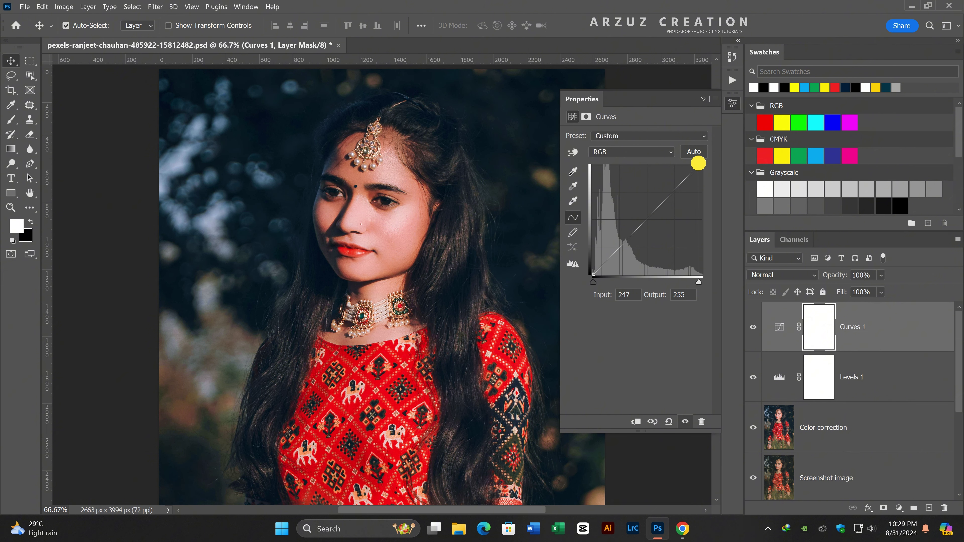
drag(594, 274, 595, 276)
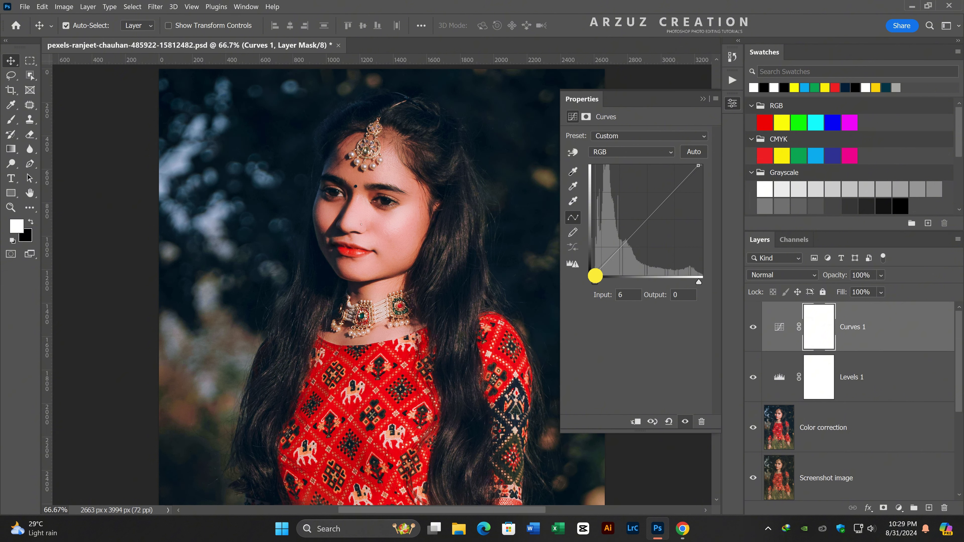
click(645, 219)
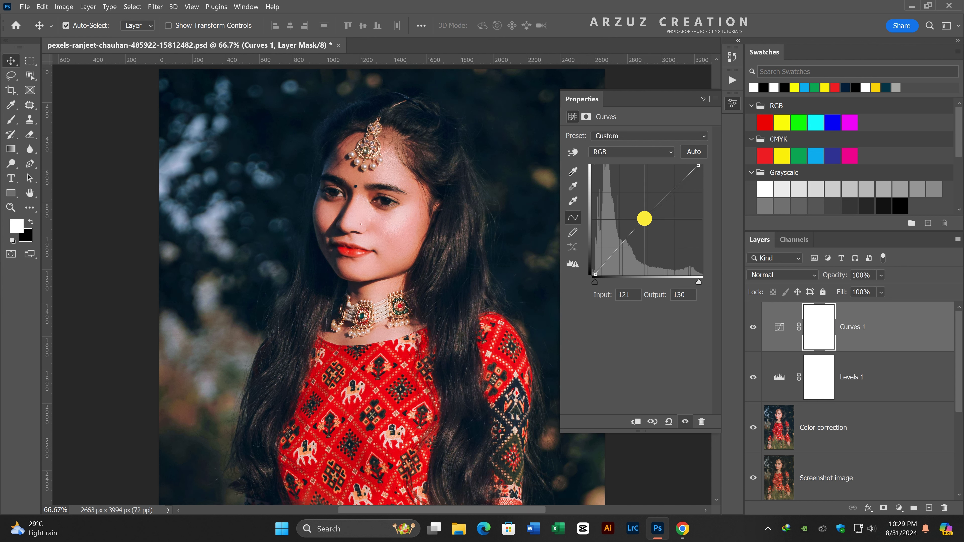
drag(644, 219, 646, 218)
click(733, 104)
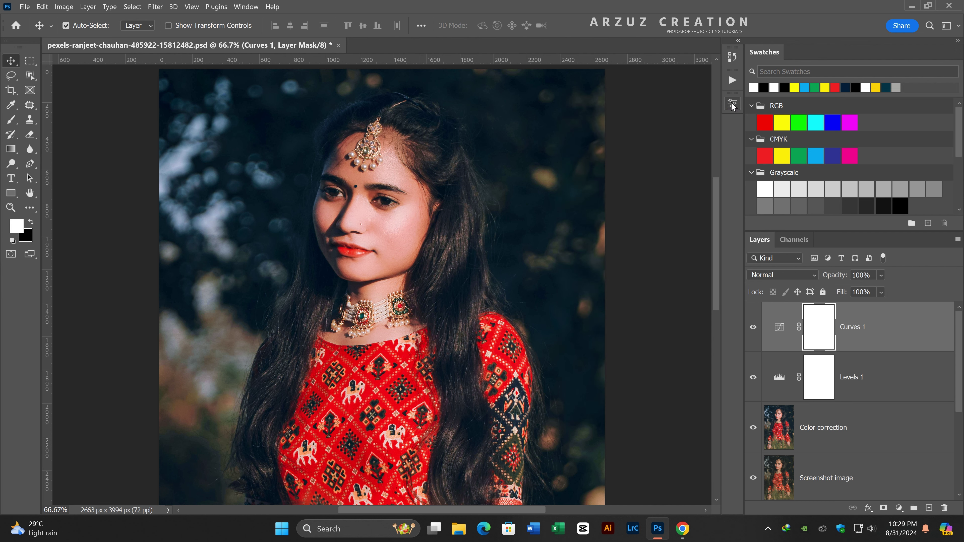
- Add a Brightness/Contrast 1 layer with brightness 10 and contrast -7 above Curves 1
click(898, 508)
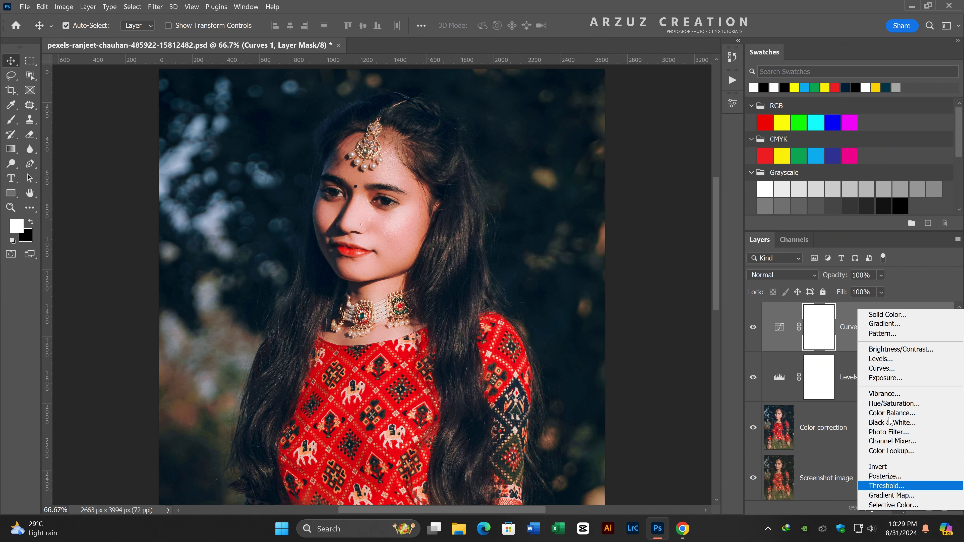
click(880, 350)
drag(636, 170, 641, 171)
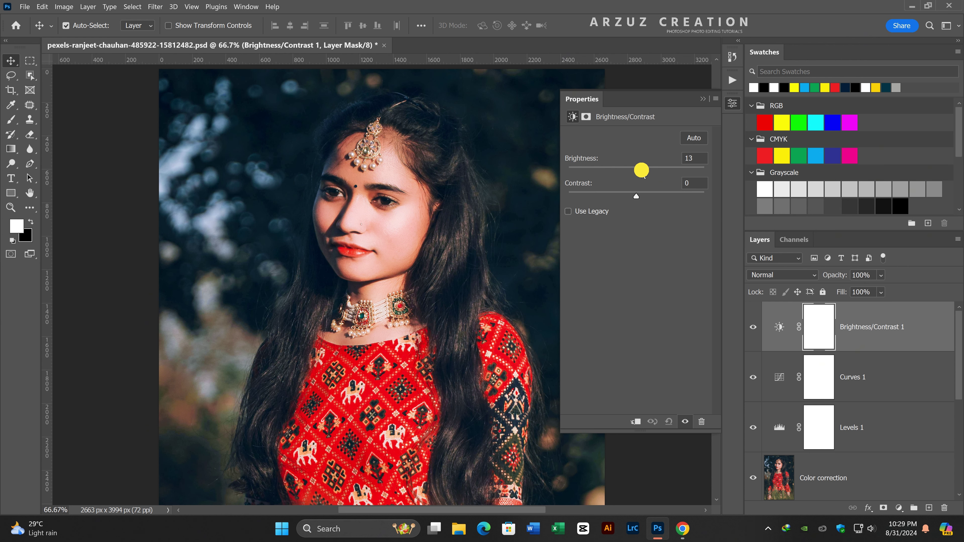
drag(641, 196, 633, 197)
drag(631, 203, 629, 202)
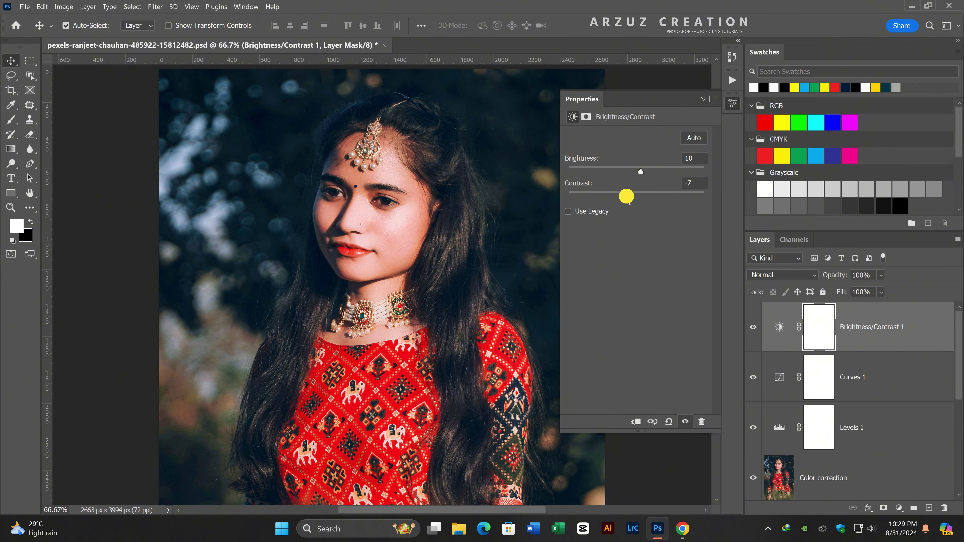
click(733, 104)
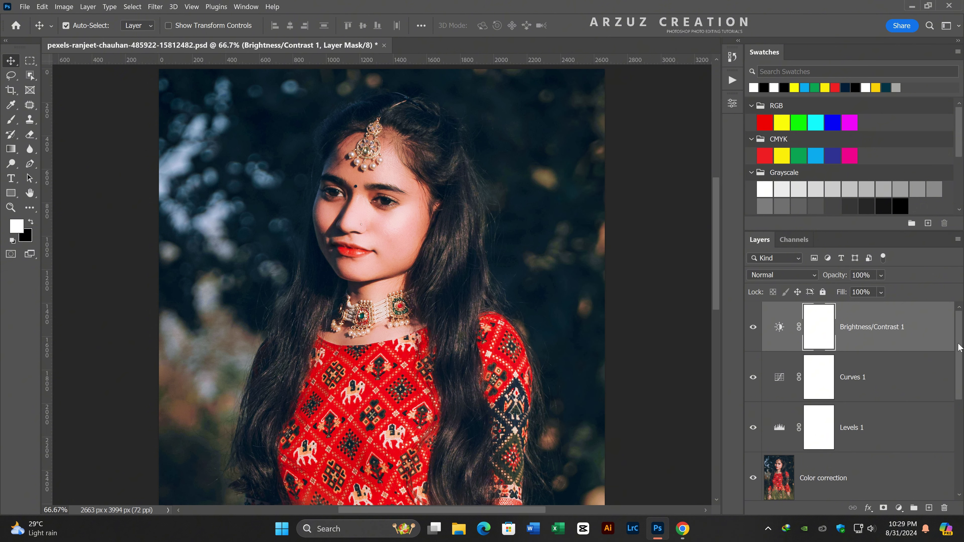
mouse_move(955, 379)
mouse_down()
mouse_move(958, 448)
mouse_move(914, 508)
mouse_up()
- Group the adjustment and retouch layers and name the group 'Remove blemishes & color correction'
shift+click(907, 442)
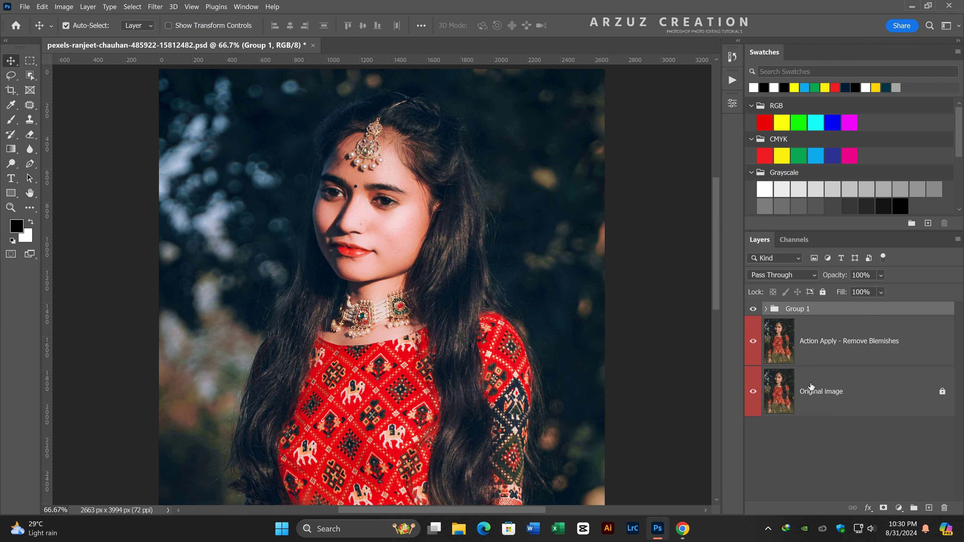
double_click(796, 310)
text(Remove )
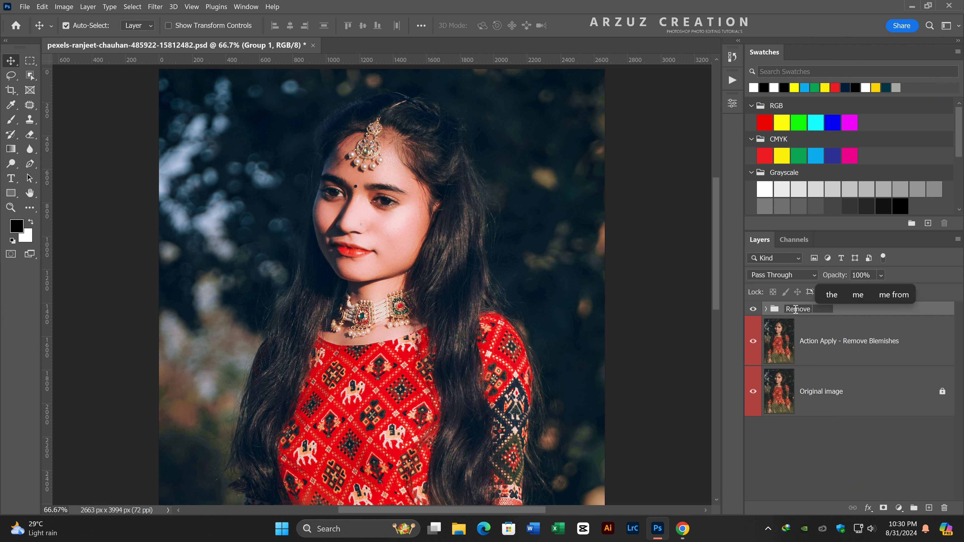
text(blemis)
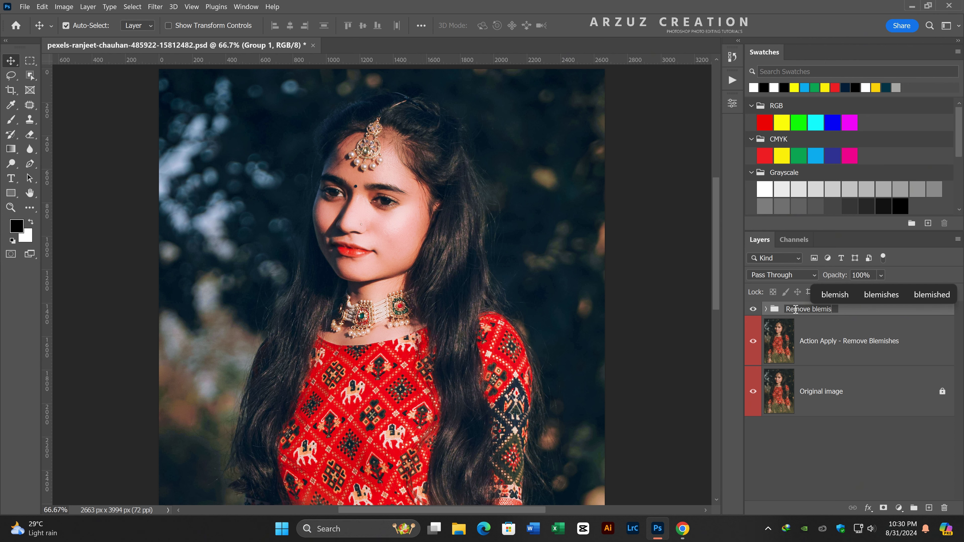
text(hes & co)
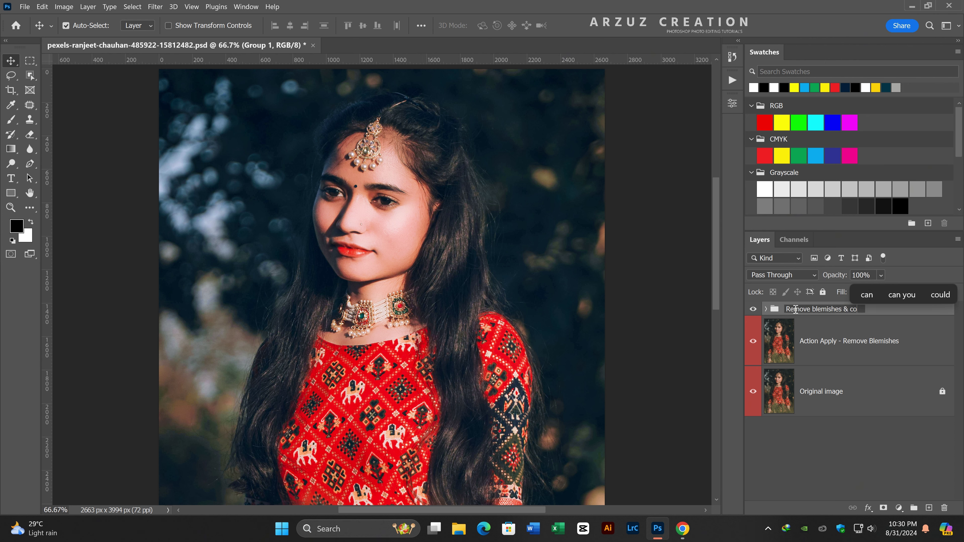
text(lor co)
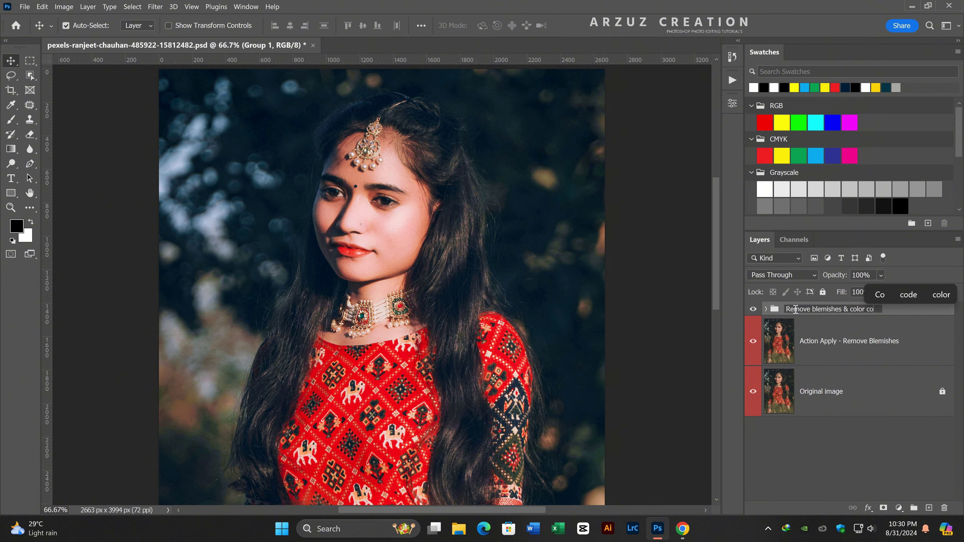
text(rrection)
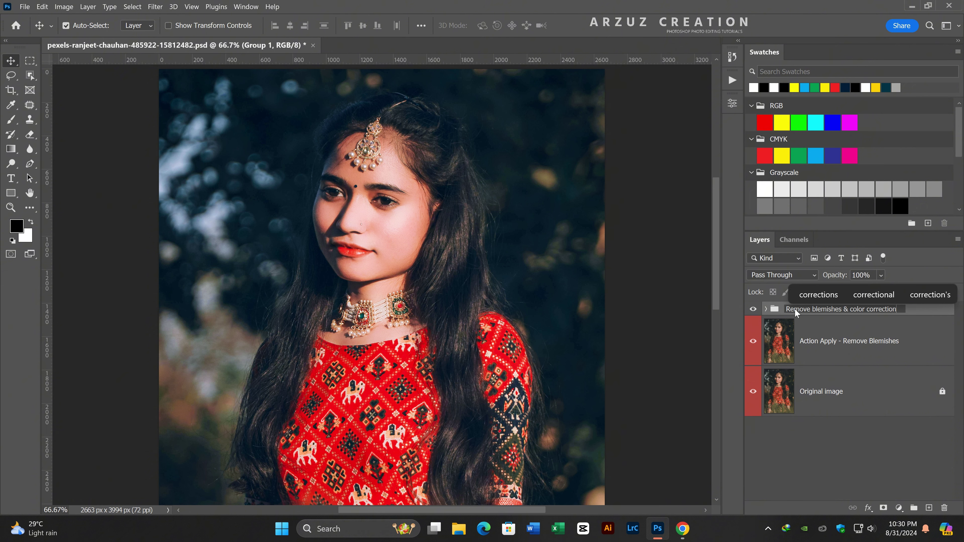
key(Return)
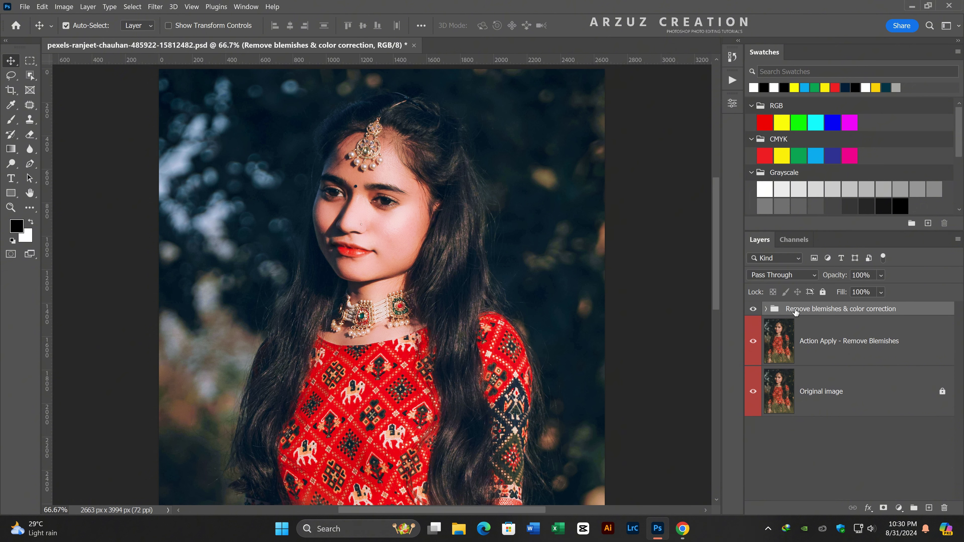
- Label the group yellow and the Action Apply - Remove Blemishes layer green
right_click(796, 311)
click(812, 472)
click(804, 344)
right_click(804, 343)
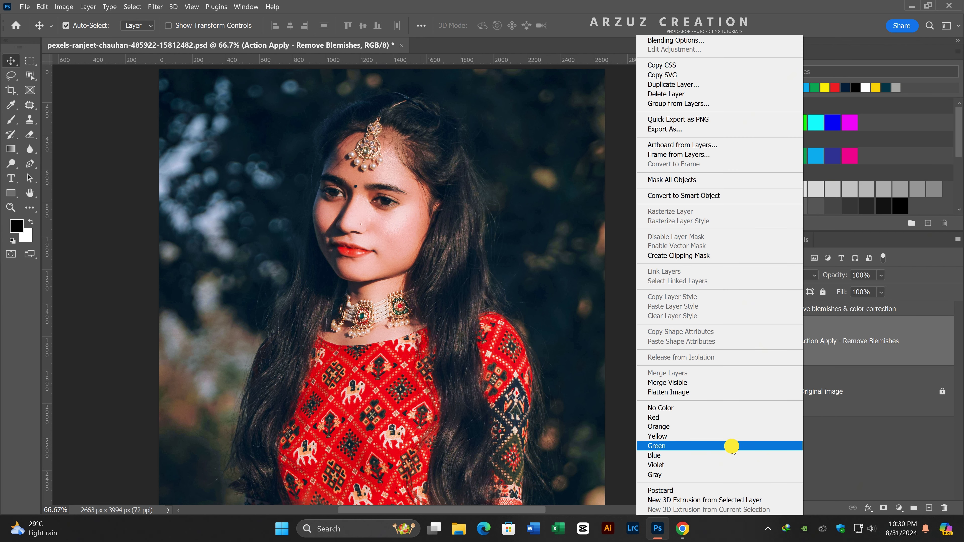
click(732, 447)
click(787, 437)
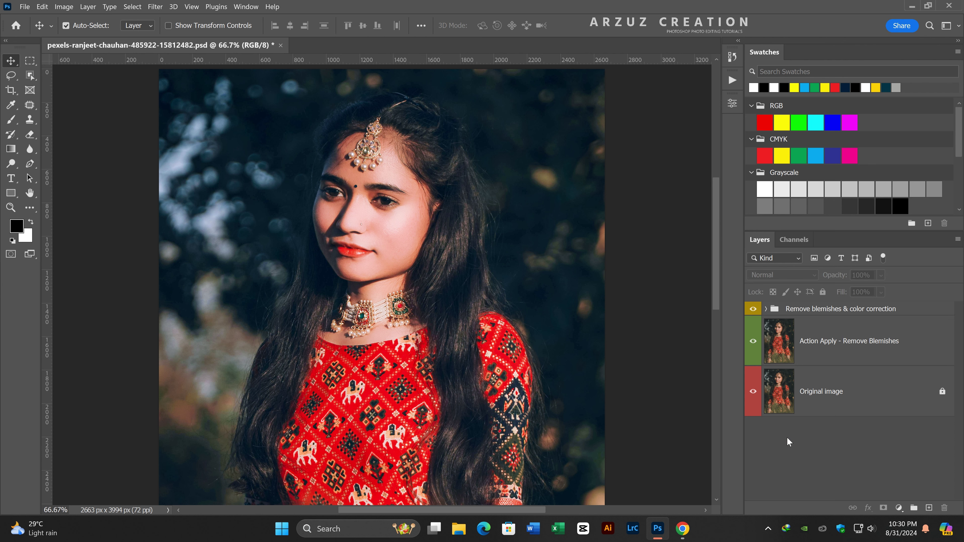
- Preview the unedited Original image alone, then view the portrait at actual size
alt+click(754, 391)
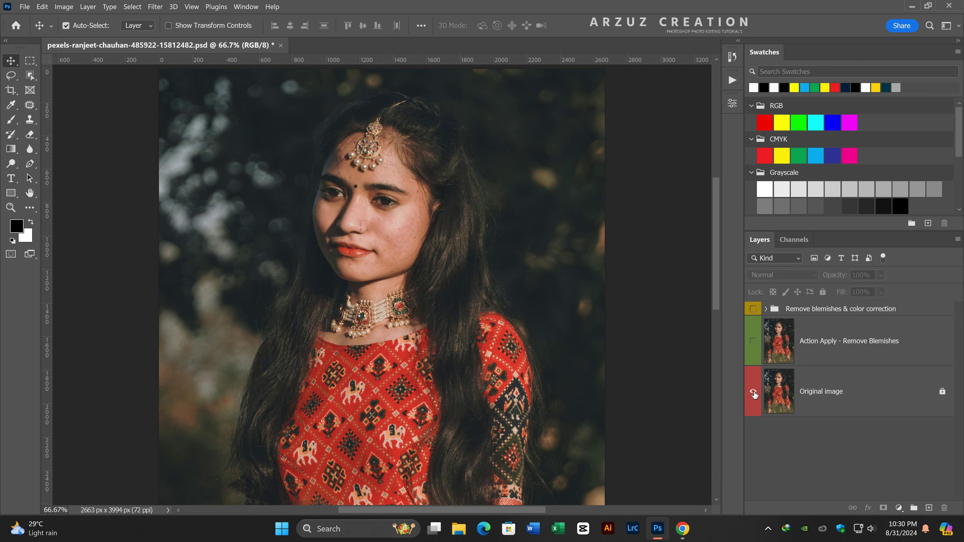
alt+click(754, 394)
alt+click(754, 394)
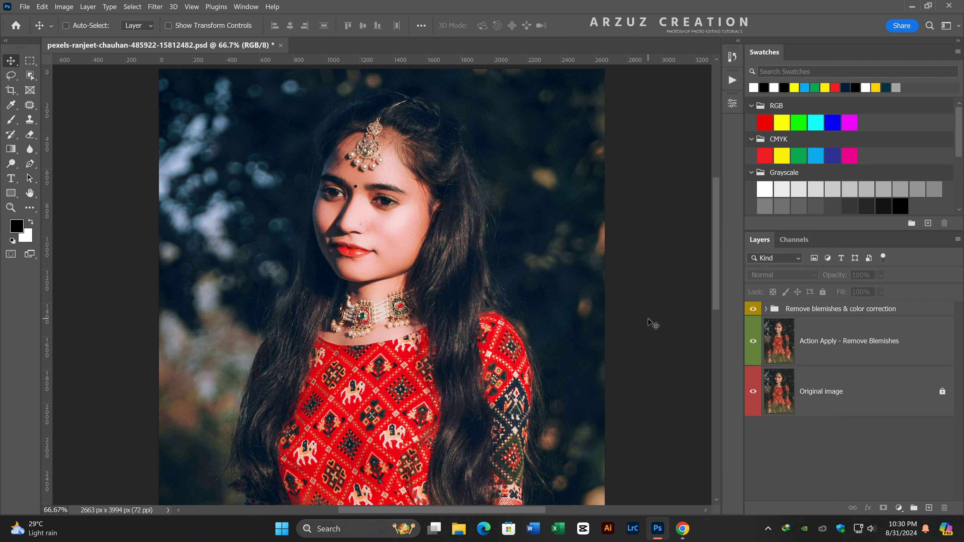
key(ctrl+1)
drag(719, 278, 716, 246)
- Compare original and edited versions at actual size and again with the whole image fitted
alt+click(753, 392)
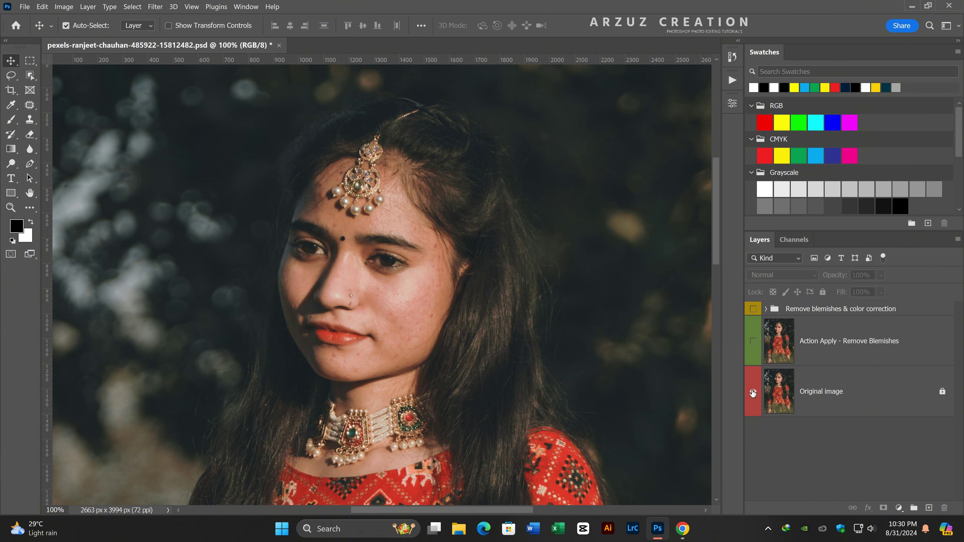
alt+click(753, 393)
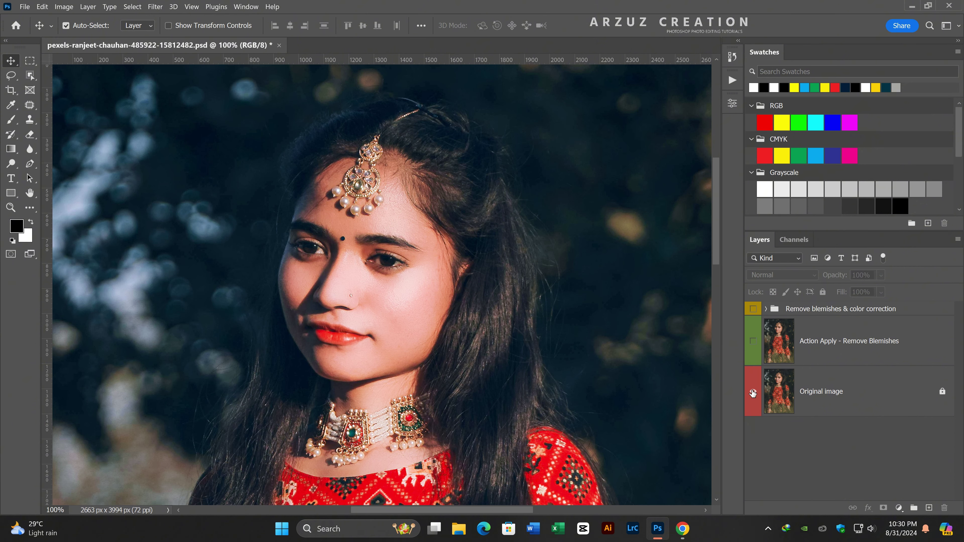
alt+click(753, 393)
key(ctrl+minus)
key(ctrl+minus)
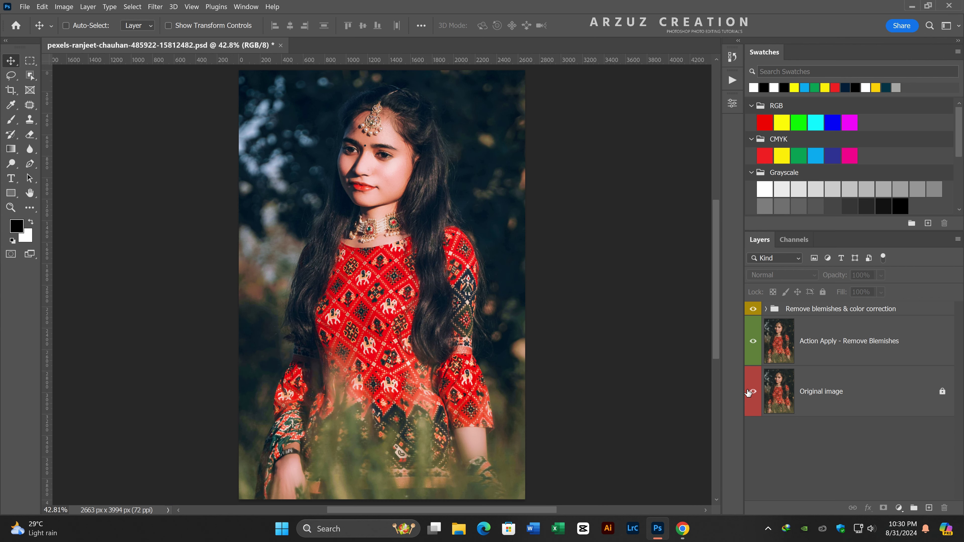
key(ctrl+minus)
key(ctrl+0)
alt+click(755, 393)
alt+click(755, 394)
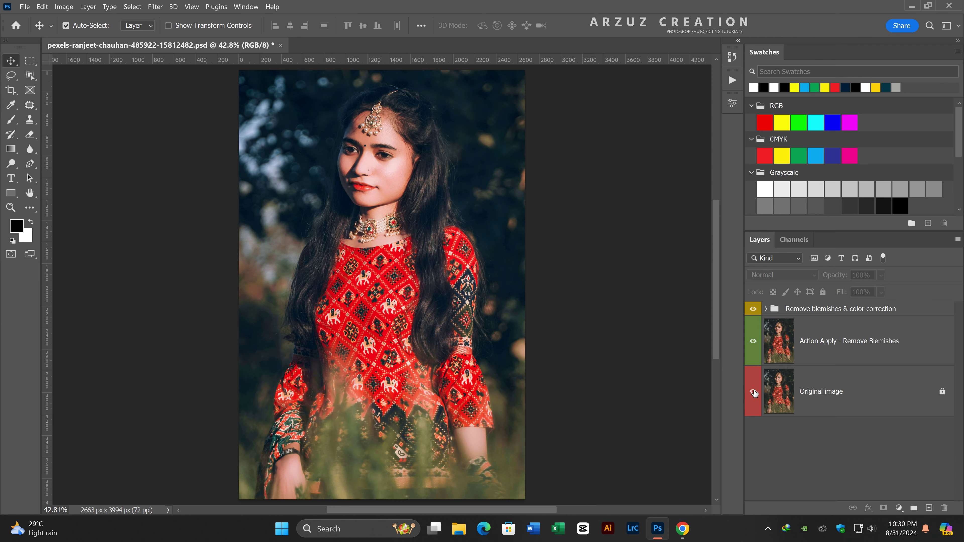